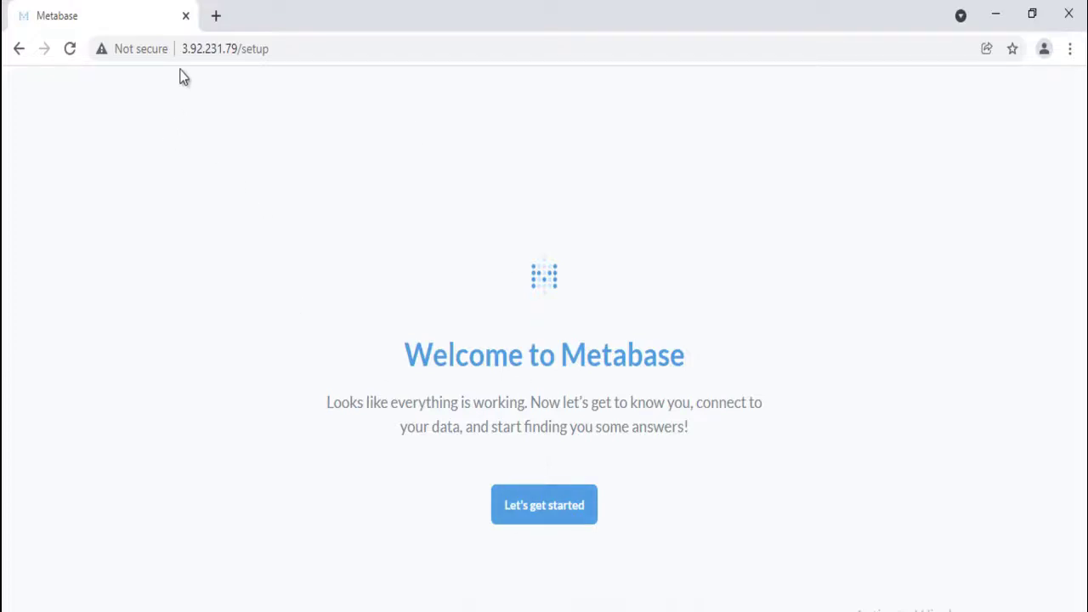
Step: Load the Metabase server's IP address in the browser
drag(182, 48, 252, 48)
click(536, 454)
drag(182, 49, 283, 51)
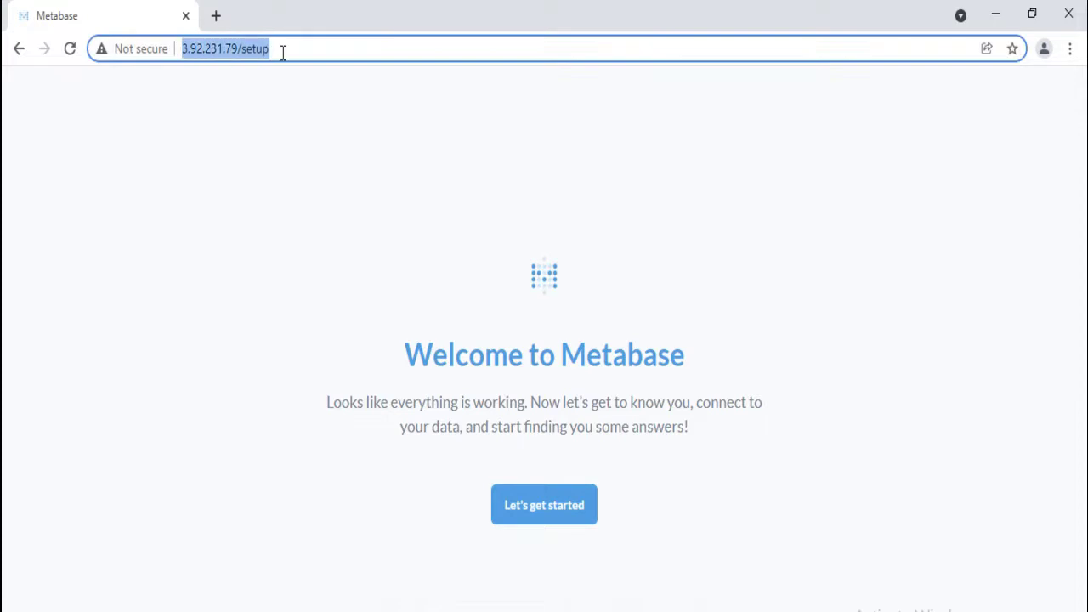
text(3.92.231.79)
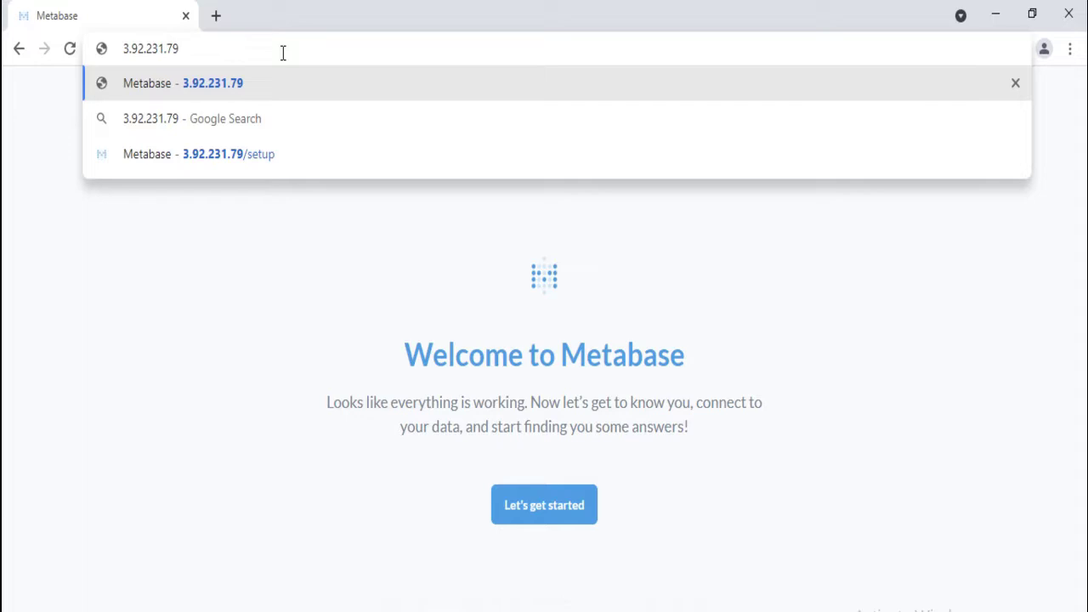
key(Return)
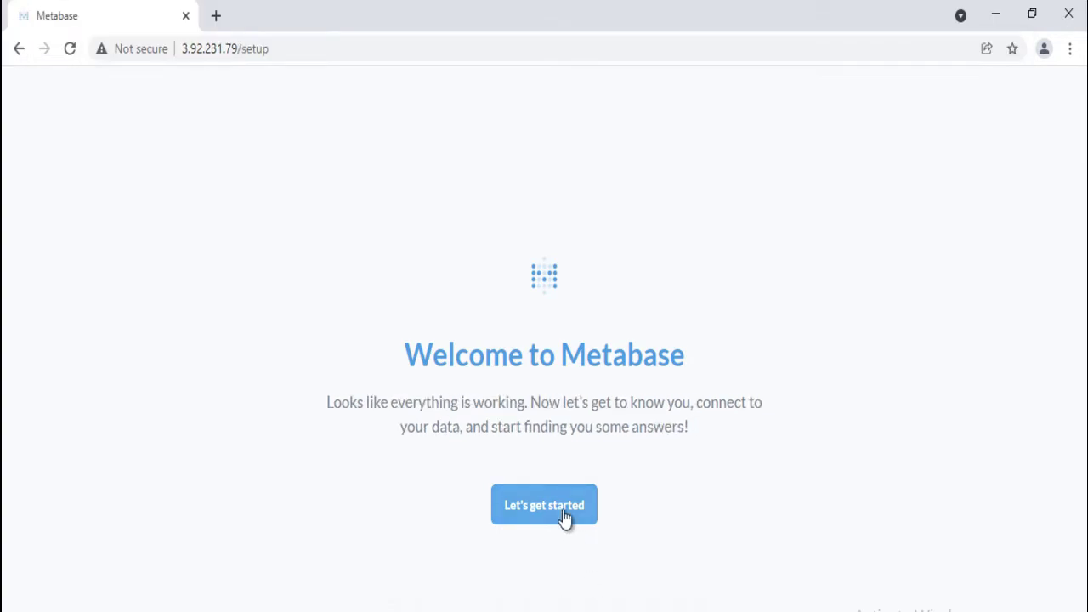
Step: Start setup and create the admin account with name, email, password and company name IT
click(563, 518)
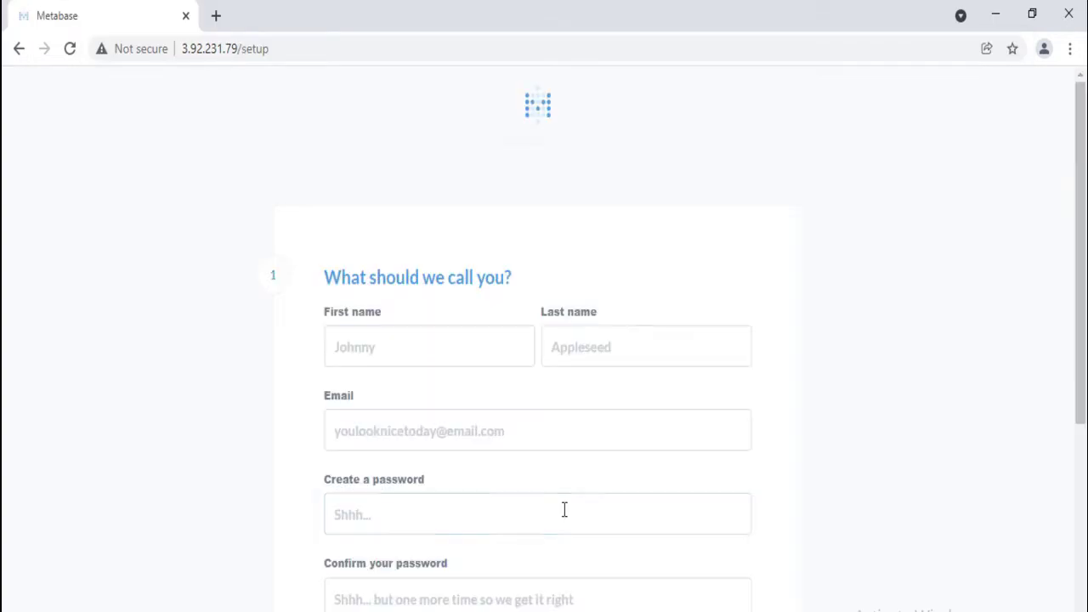
click(402, 354)
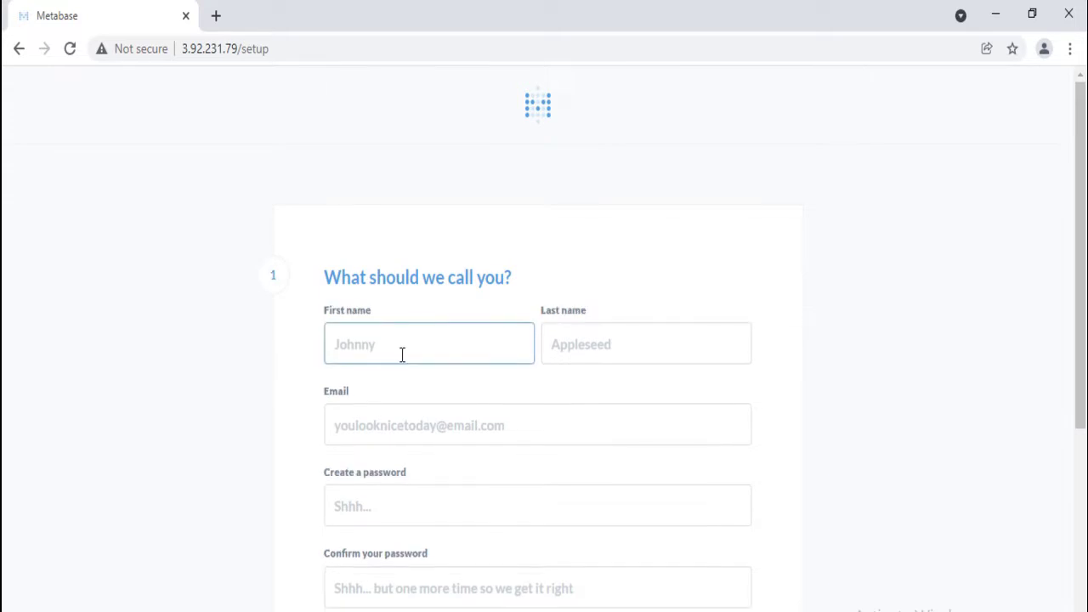
click(401, 355)
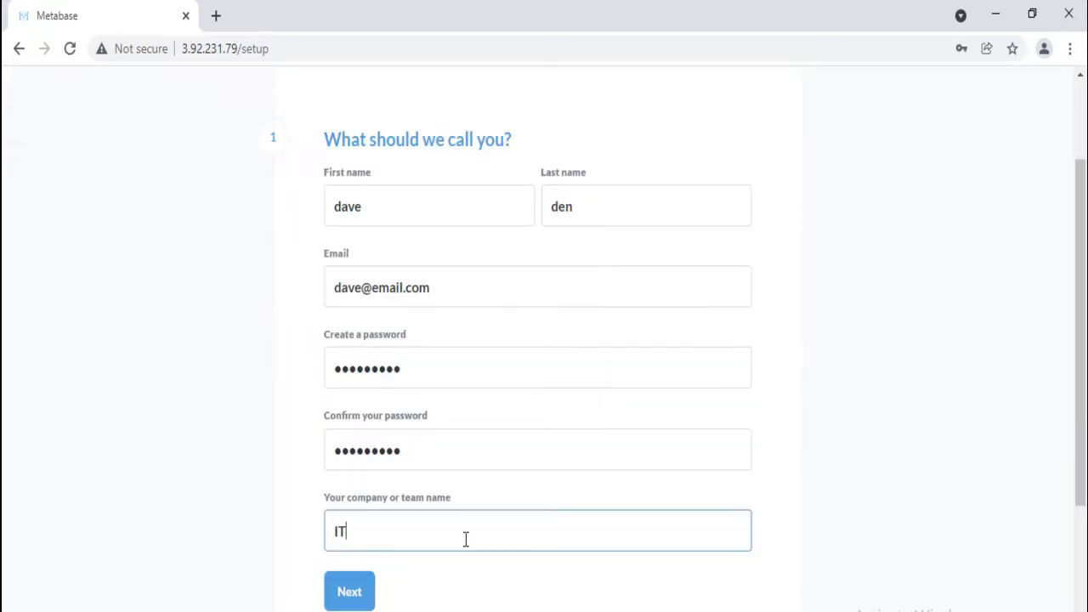
click(351, 595)
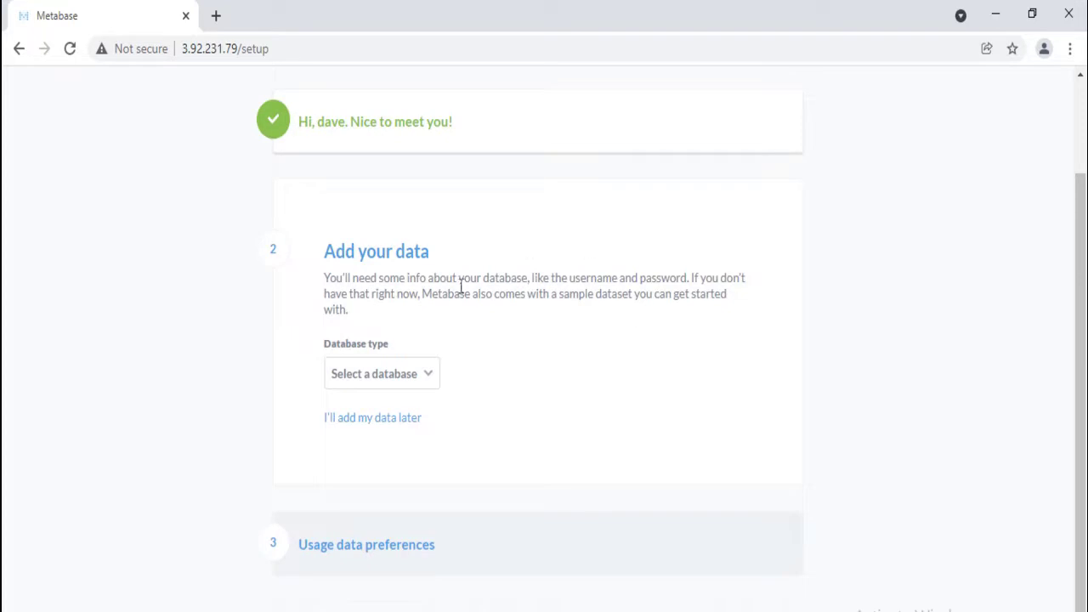
Step: Pick PostgreSQL as the database type and scroll through its Name, Host and Port settings
click(432, 379)
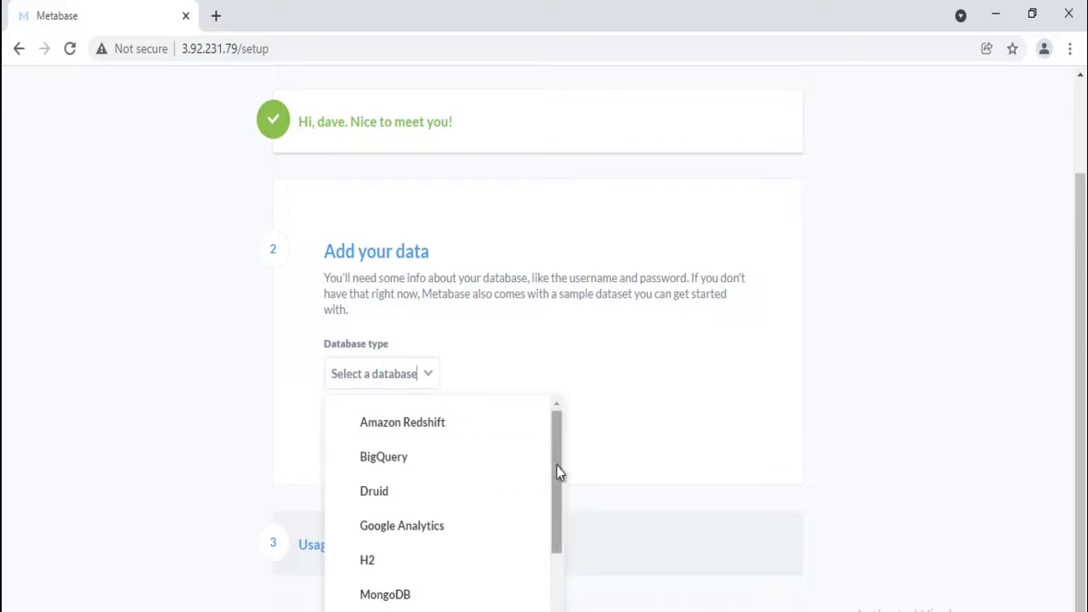
drag(559, 472, 554, 589)
click(406, 477)
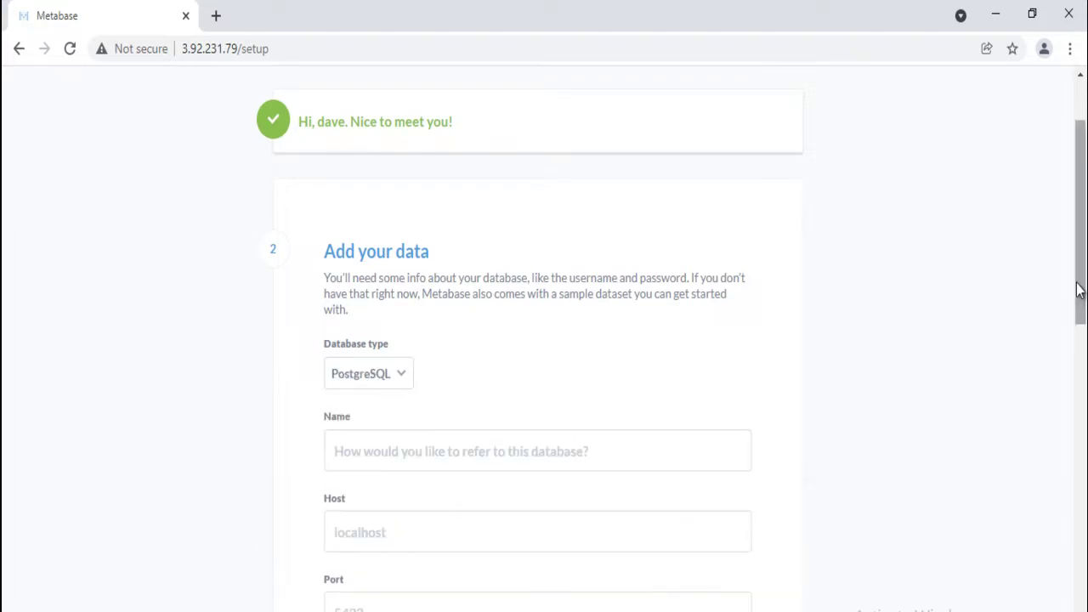
drag(1080, 289, 1084, 340)
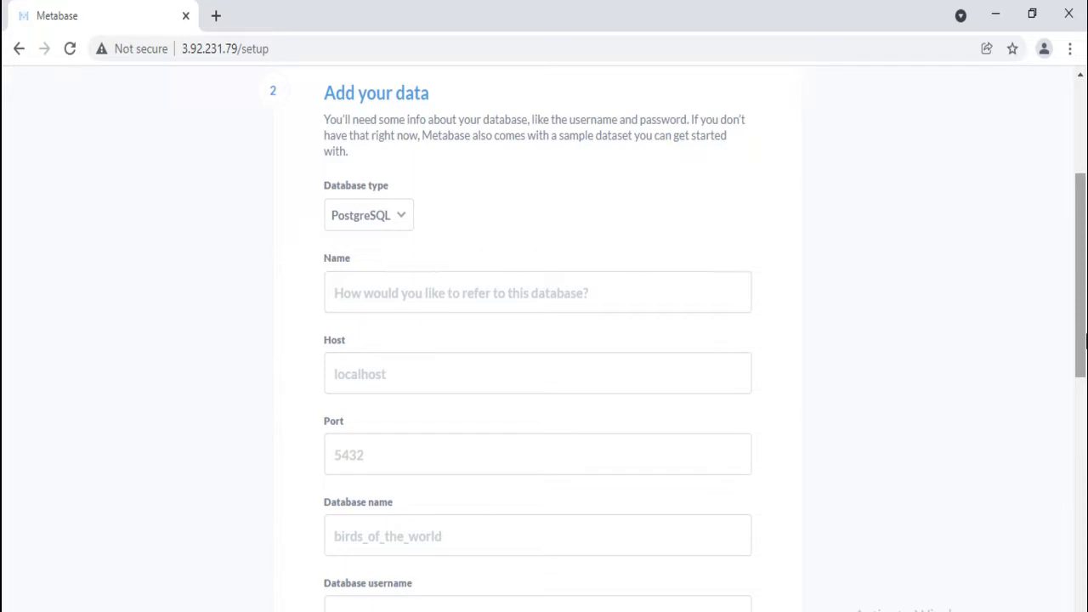
click(389, 454)
scroll(388, 455, down, 2)
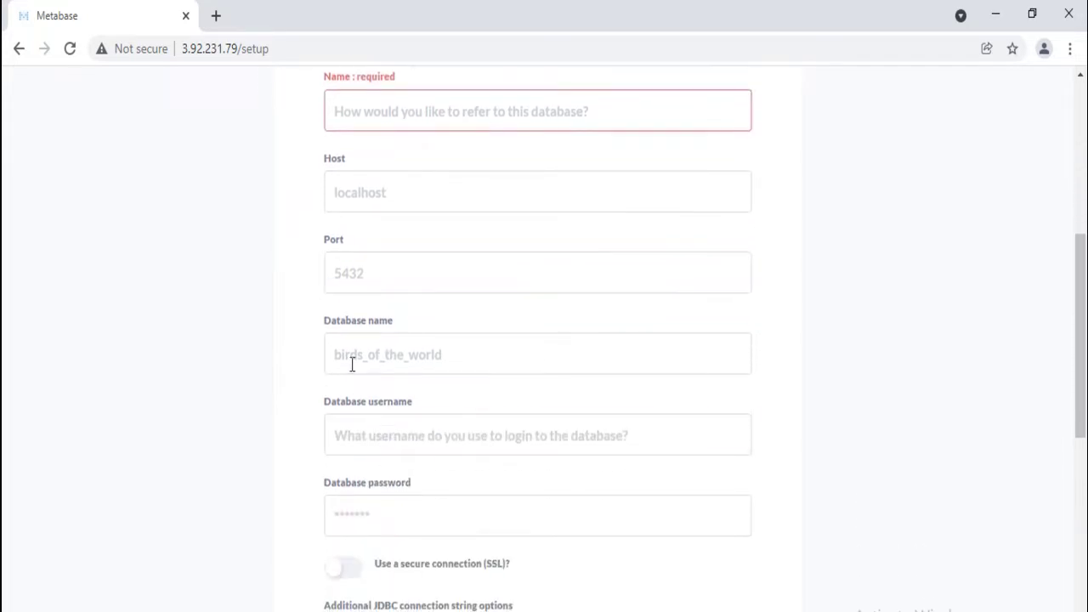
scroll(372, 392, down, 5)
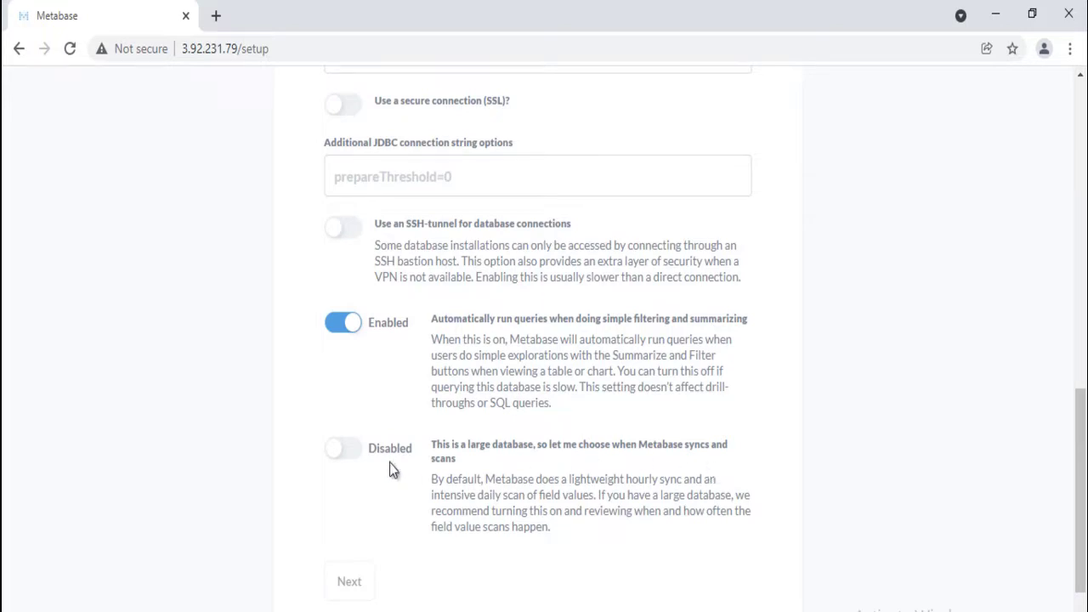
scroll(389, 464, down, 1)
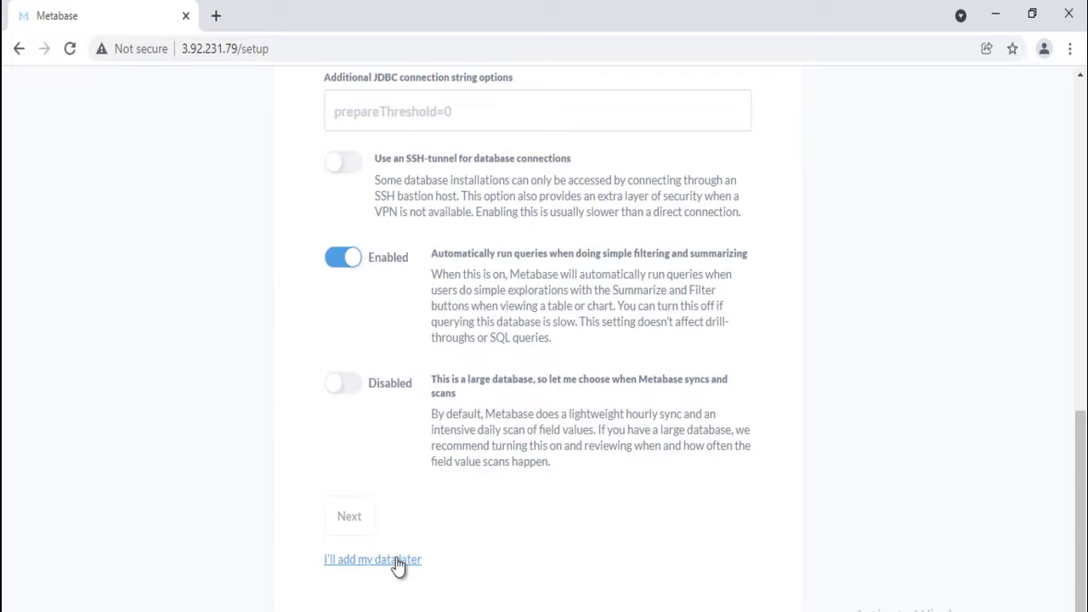
Step: Skip adding data, switch off anonymous usage collection, and enter Metabase's home page
click(396, 560)
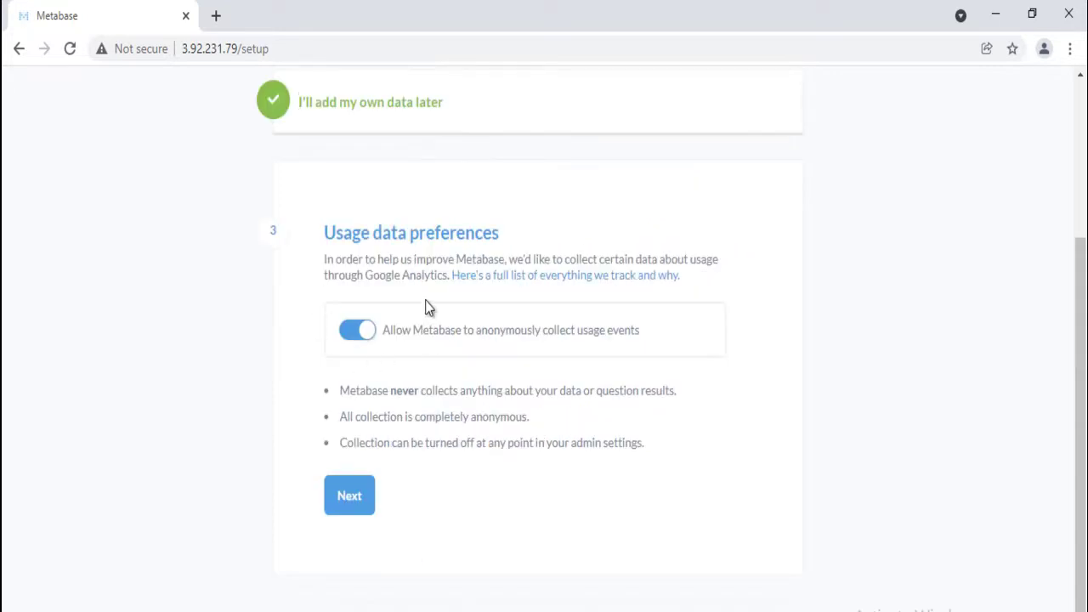
click(344, 332)
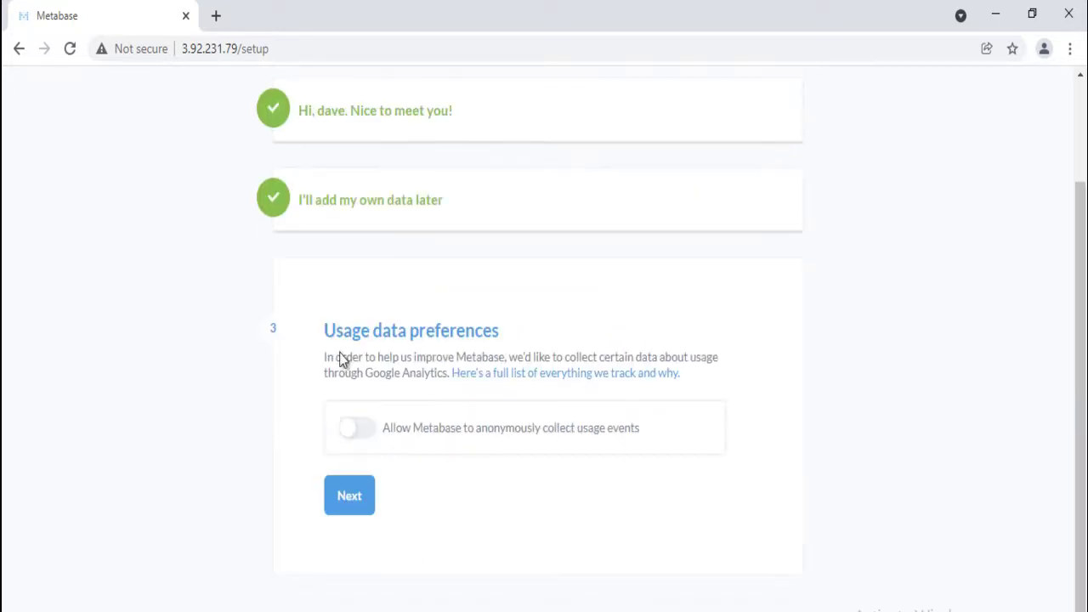
click(347, 497)
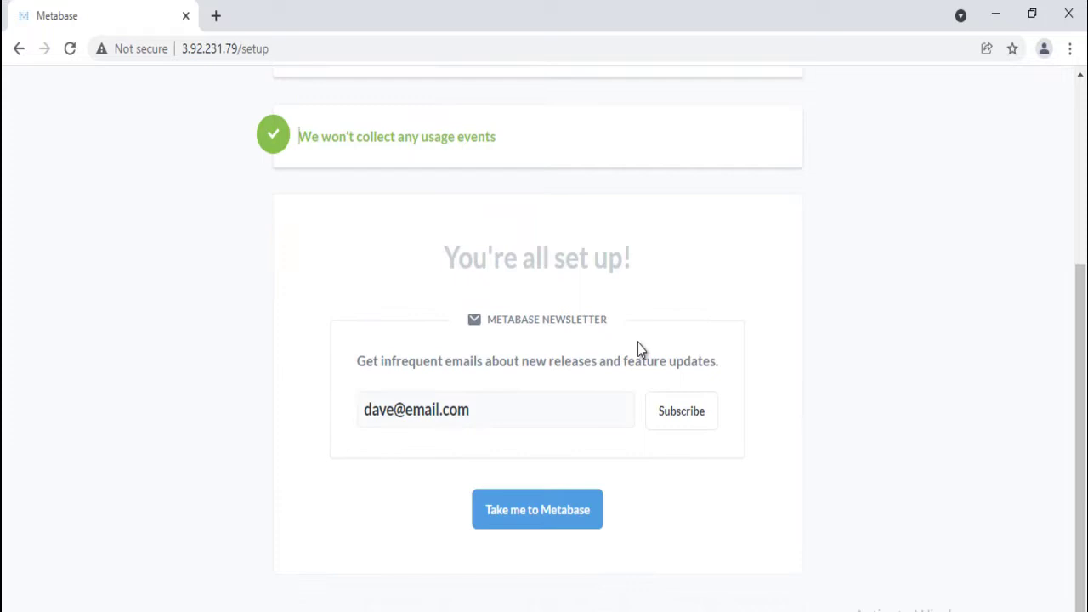
click(512, 519)
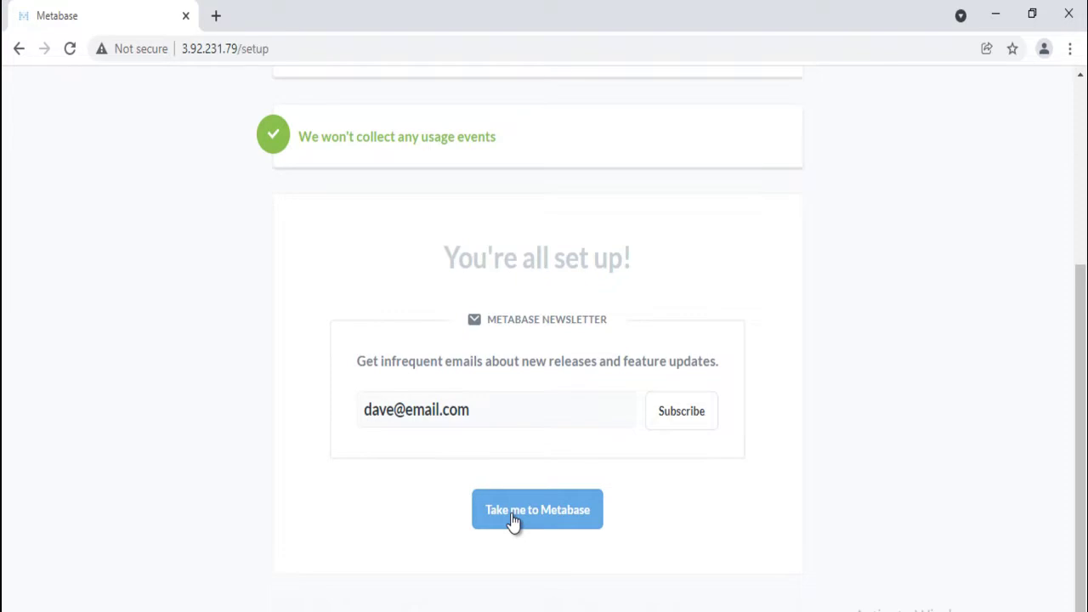
click(513, 519)
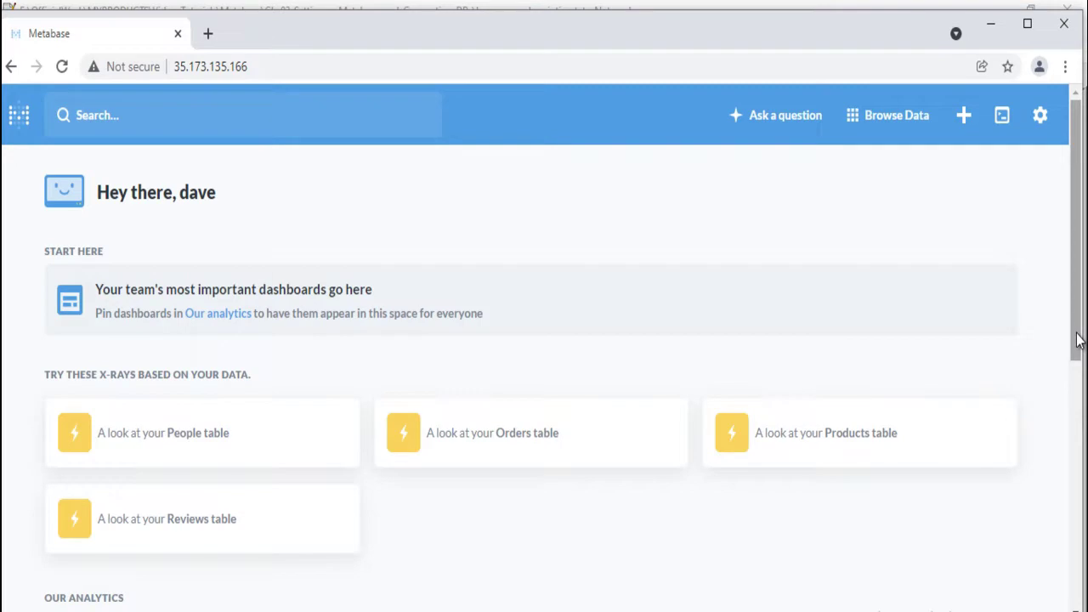
Step: Scroll down to Our Data and open the Sample Dataset's list of tables
scroll(1078, 340, down, 3)
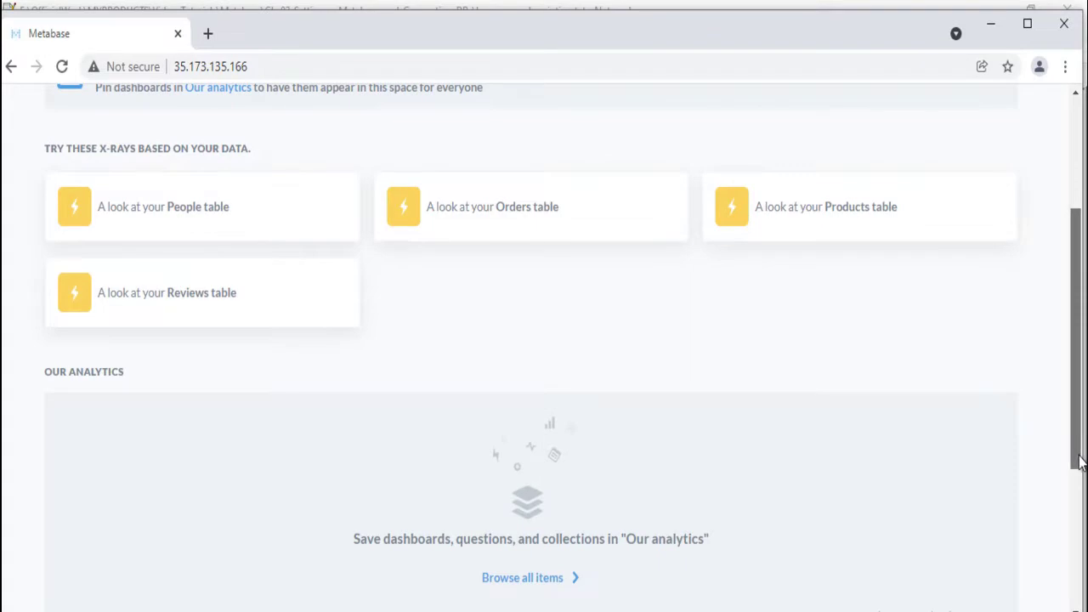
drag(1080, 452, 1080, 600)
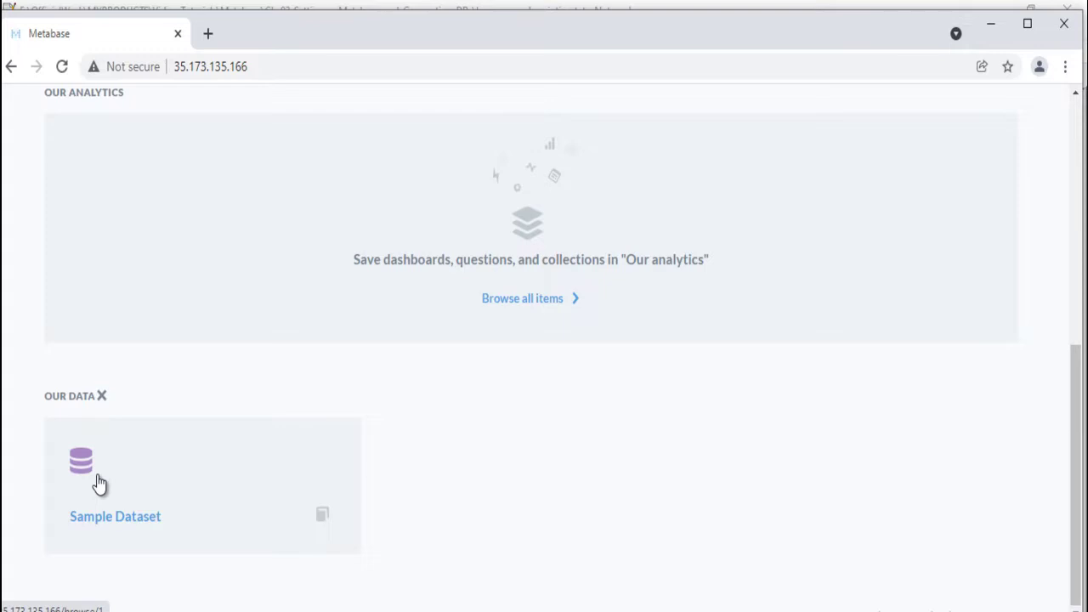
click(188, 526)
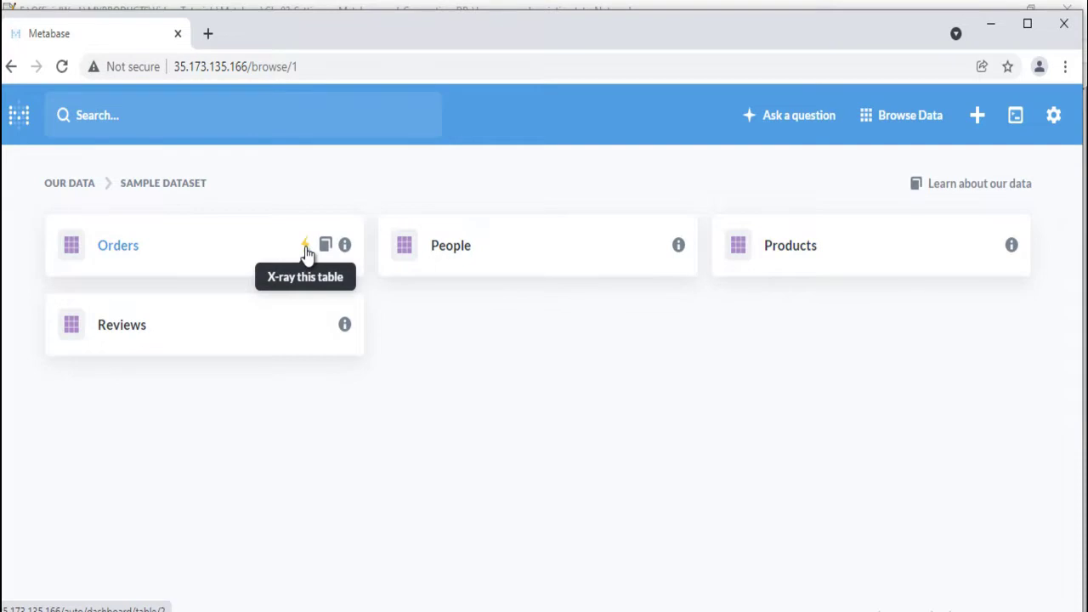
Step: View the Orders table's X-ray dashboard, then return to the Sample Dataset tables
click(306, 249)
scroll(619, 367, down, 3)
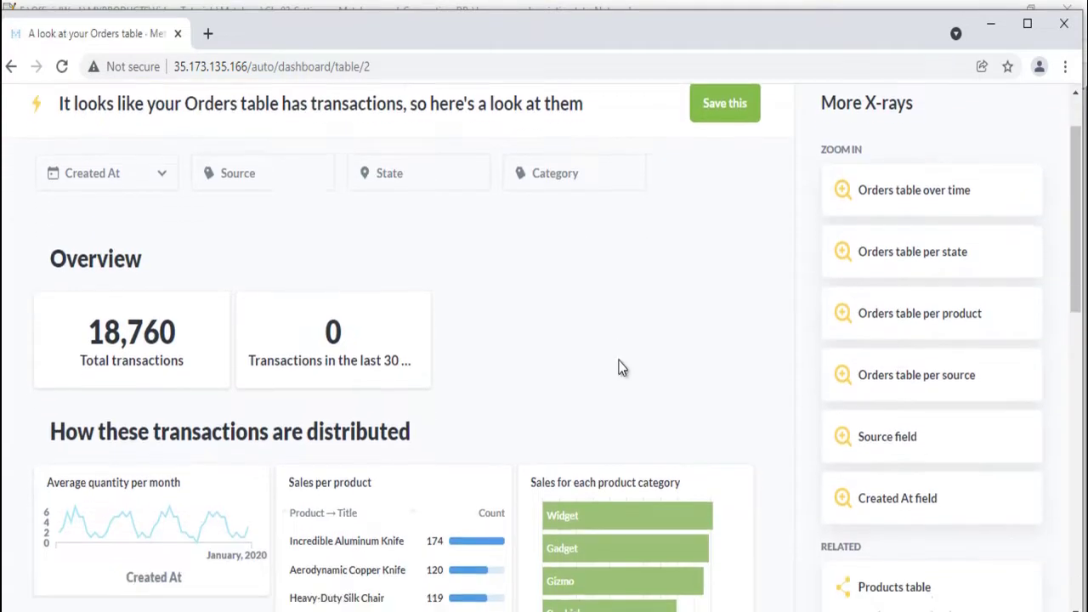
scroll(619, 367, down, 5)
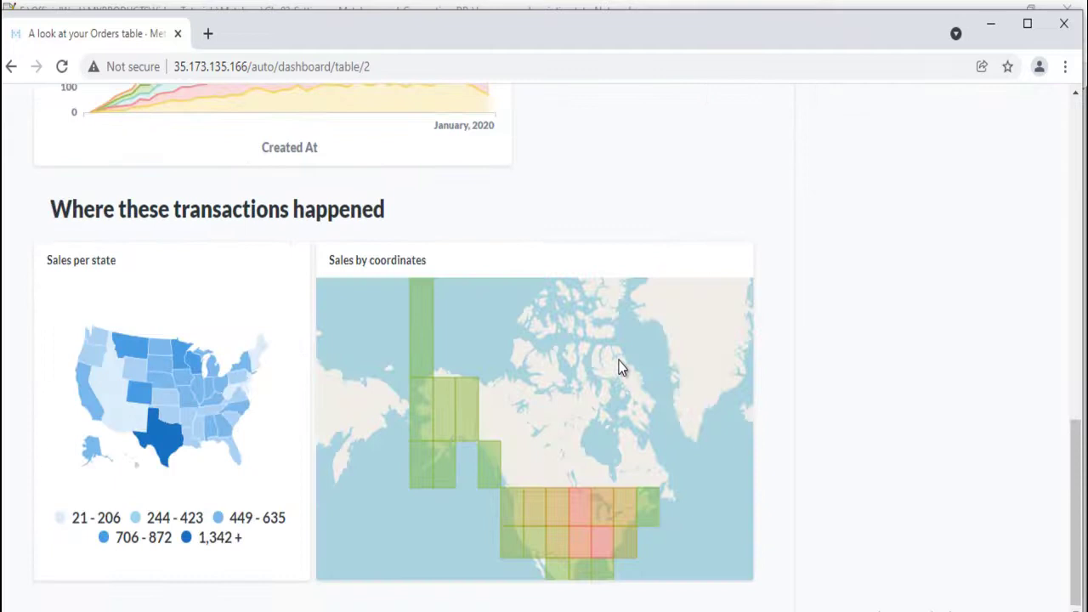
key(alt+Left)
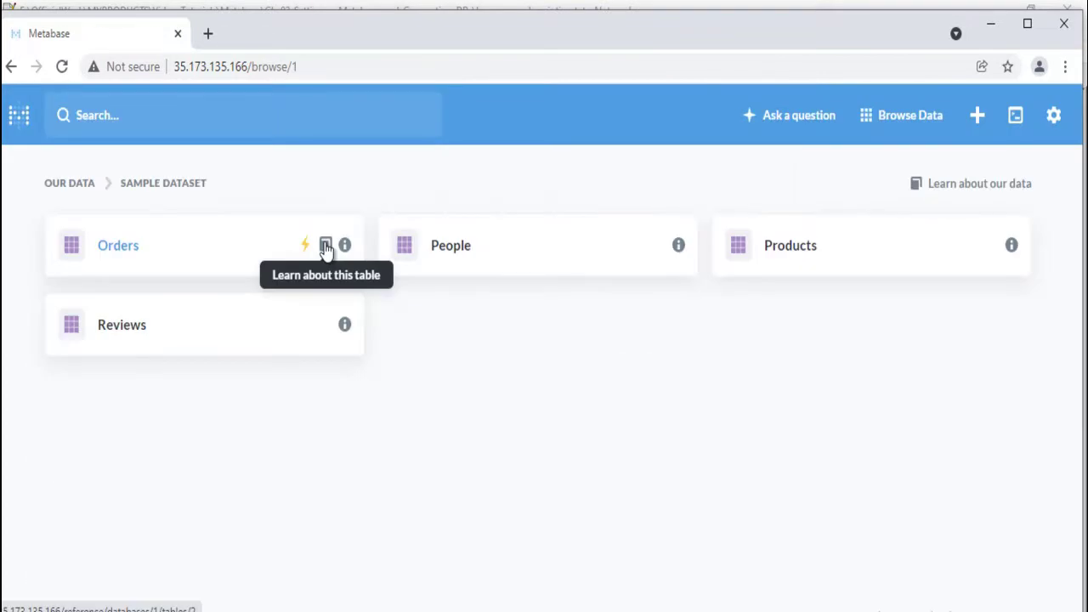
Step: Browse the Orders reference's Fields and Questions pages, then X-ray the table again
click(326, 248)
click(138, 290)
click(149, 330)
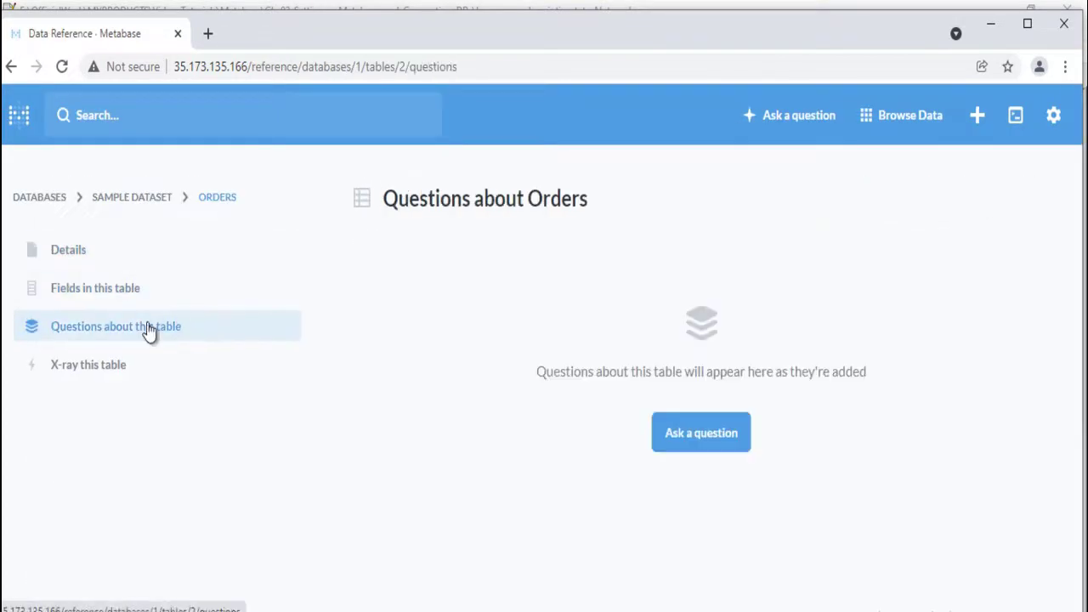
click(117, 366)
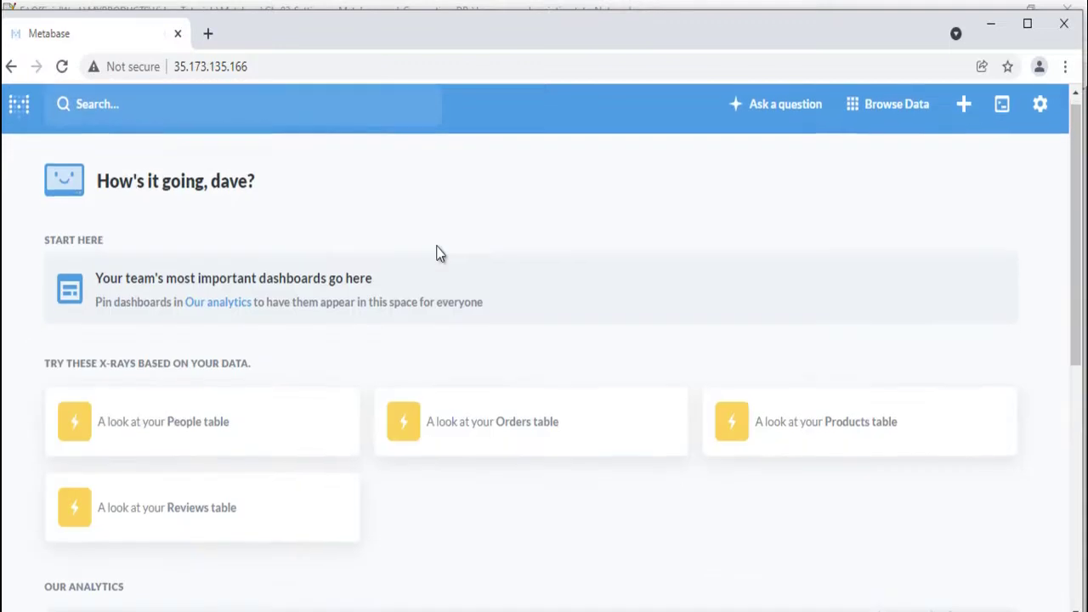
Step: Open Our analytics and filter it to dashboards, then questions, then pulses
scroll(437, 252, down, 4)
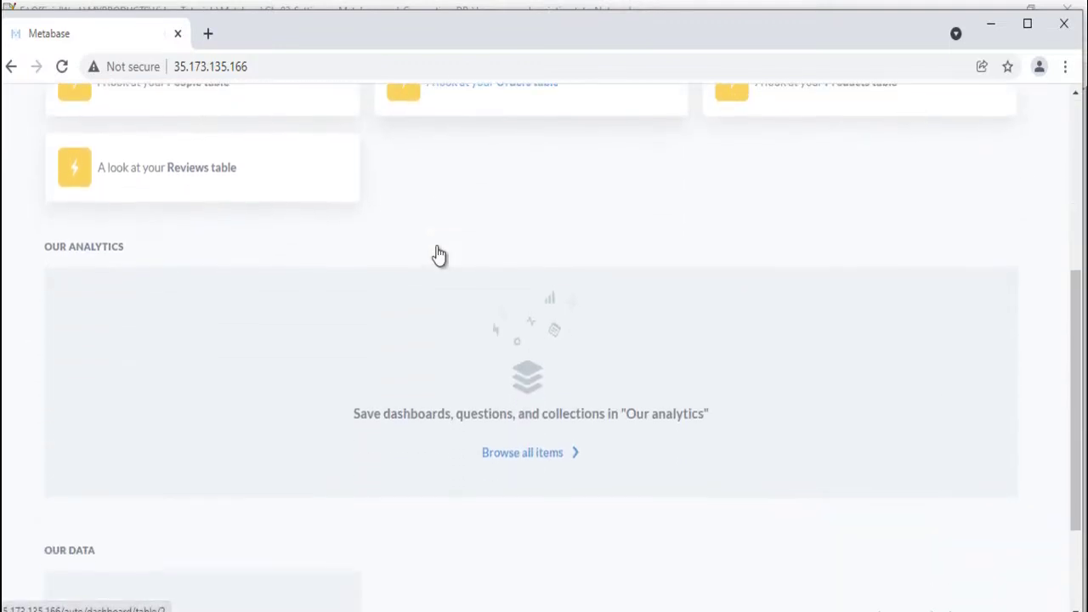
click(551, 458)
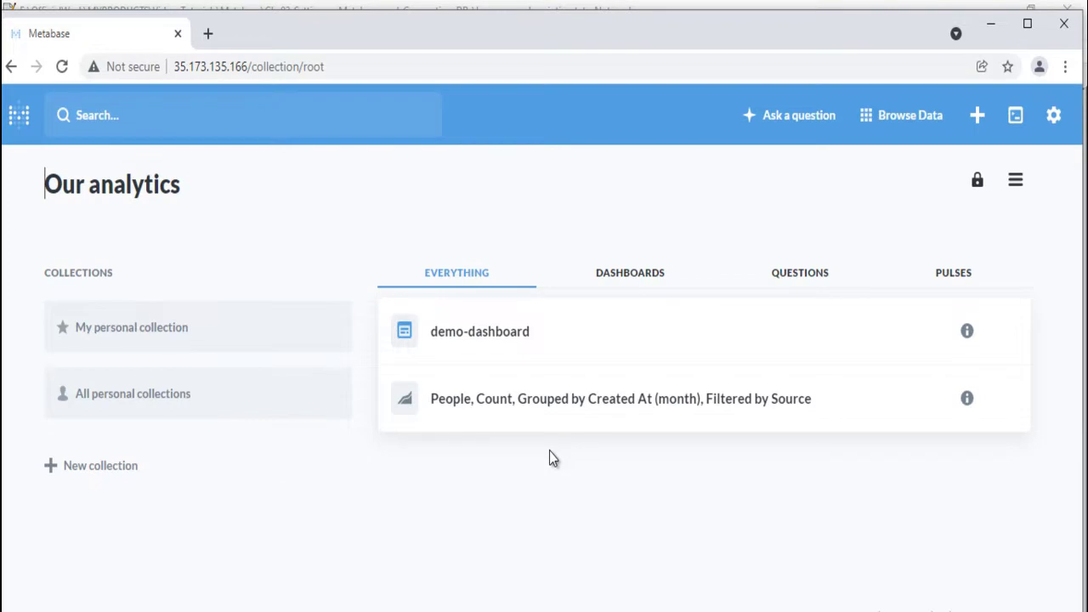
click(643, 273)
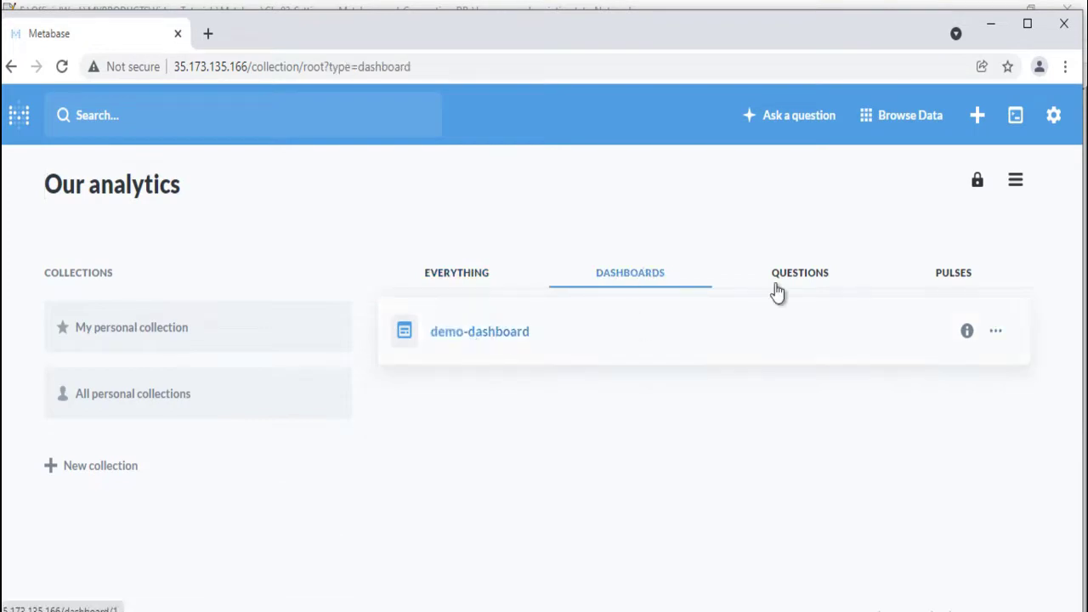
click(814, 272)
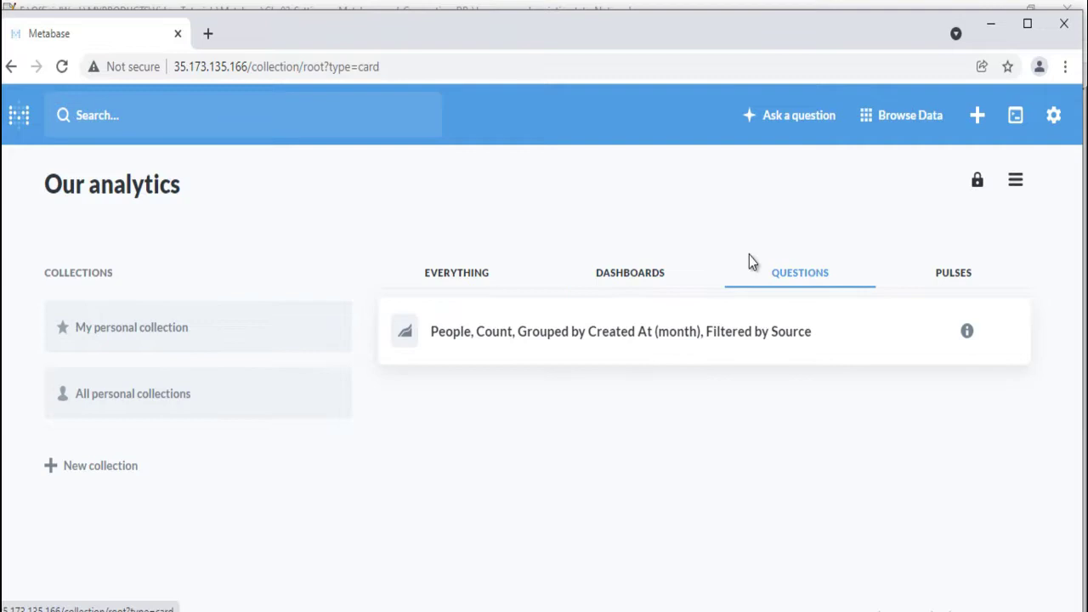
click(953, 274)
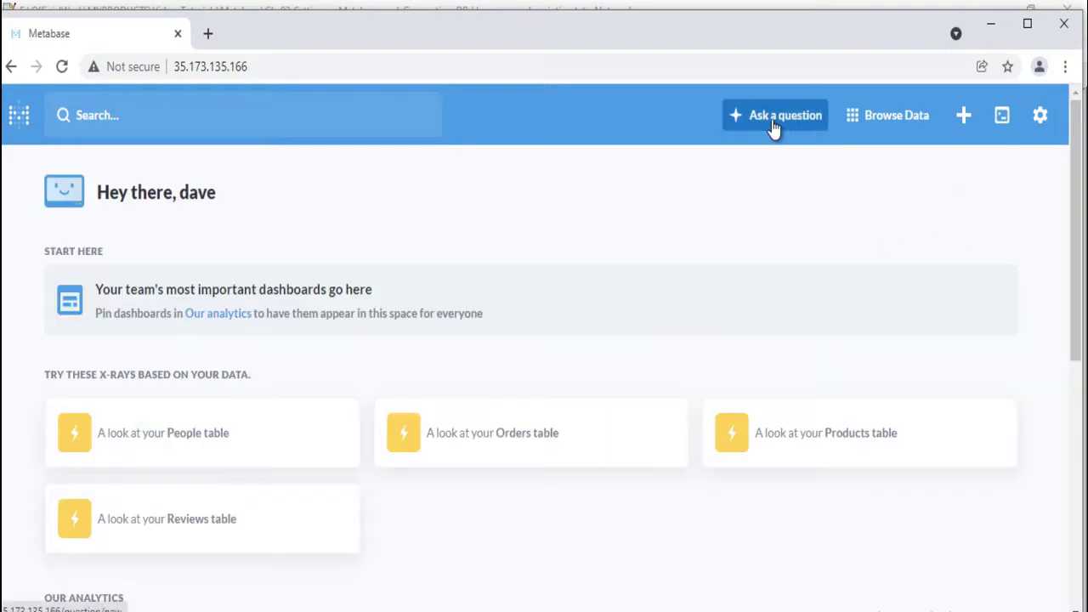
Step: Start a new question to see the Simple, Custom and Native query options
click(773, 125)
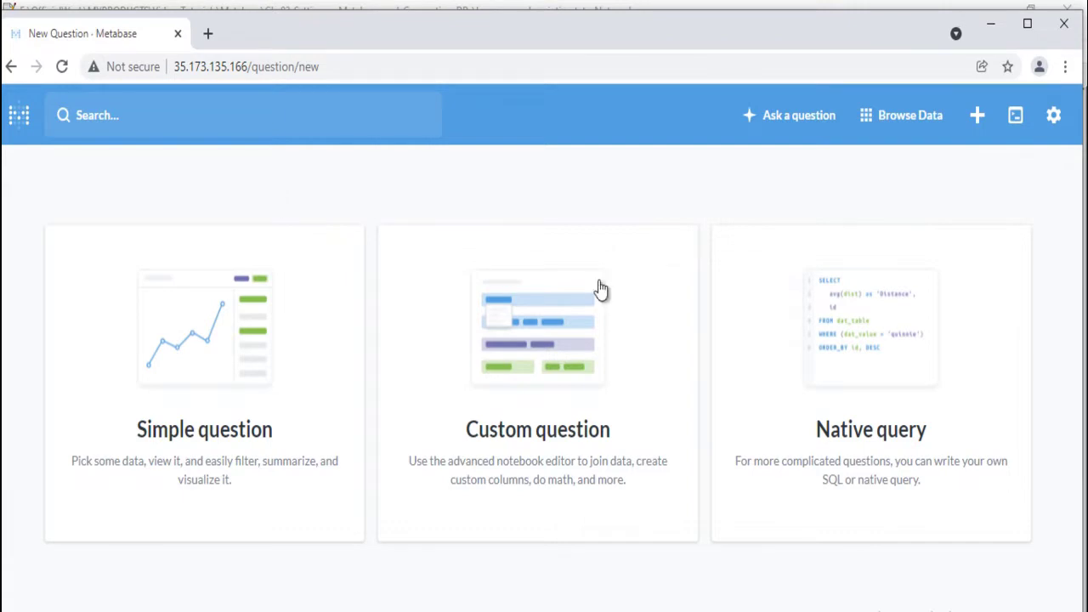
Step: Browse the available data, then begin a new dashboard and cancel it unsaved
click(902, 117)
click(977, 123)
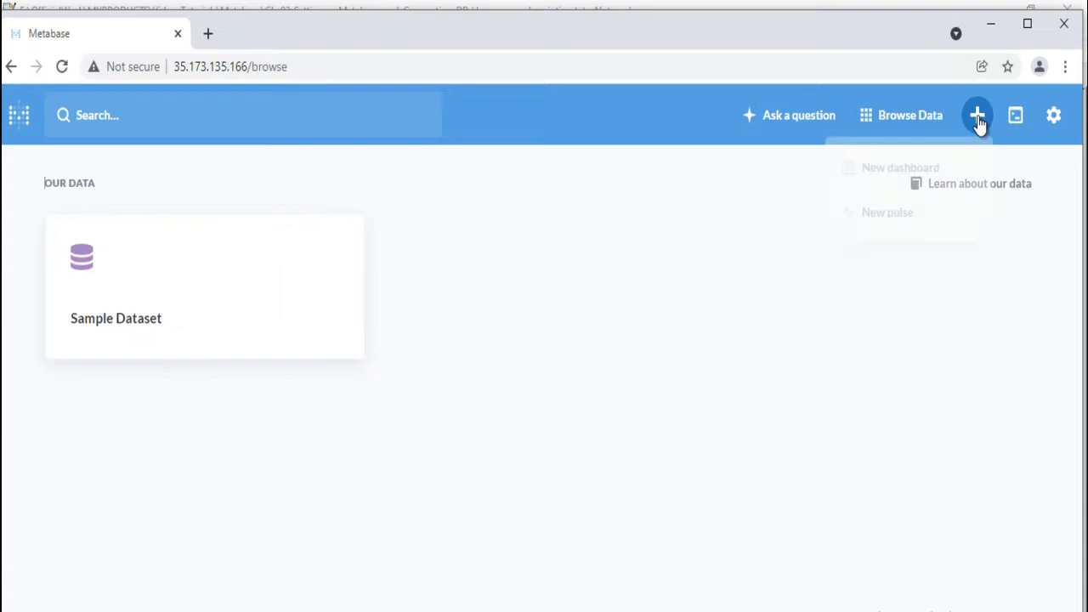
click(913, 175)
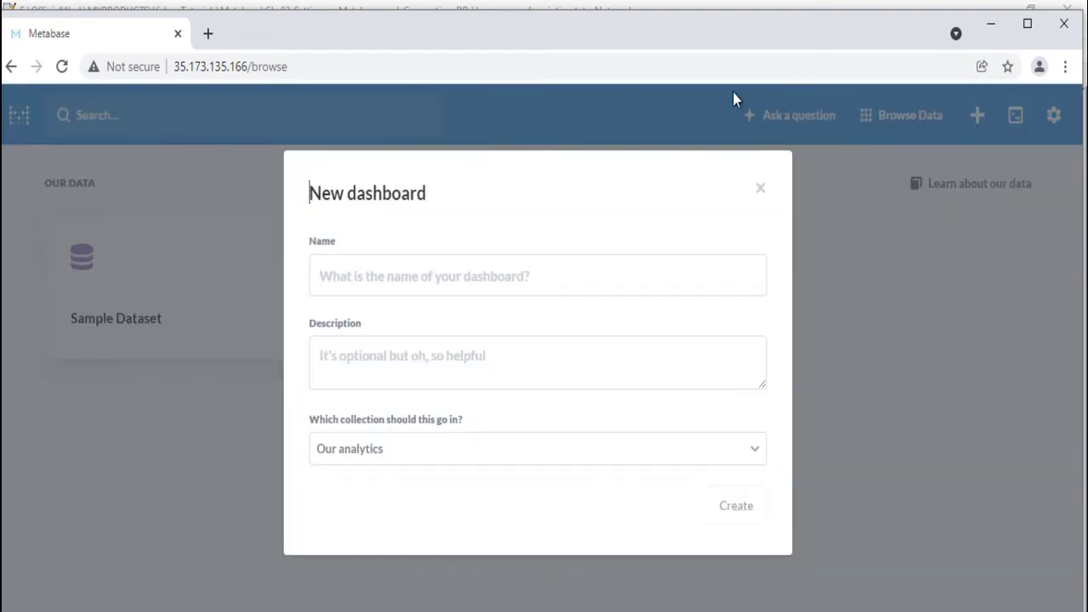
click(455, 269)
click(761, 189)
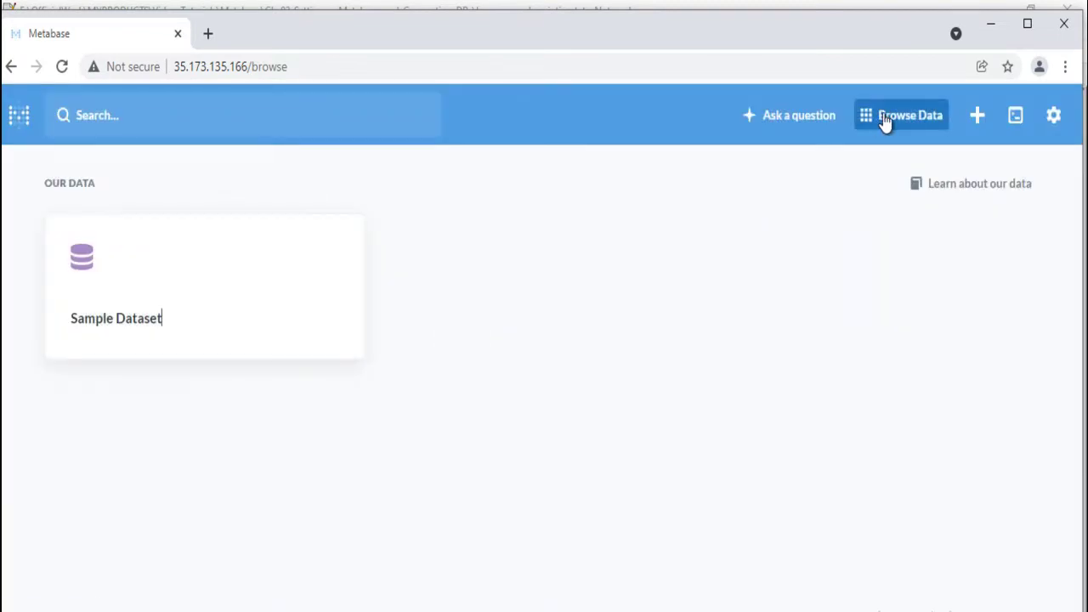
Step: Open a blank New pulse form and scroll through its data and Email/Slack options
click(977, 115)
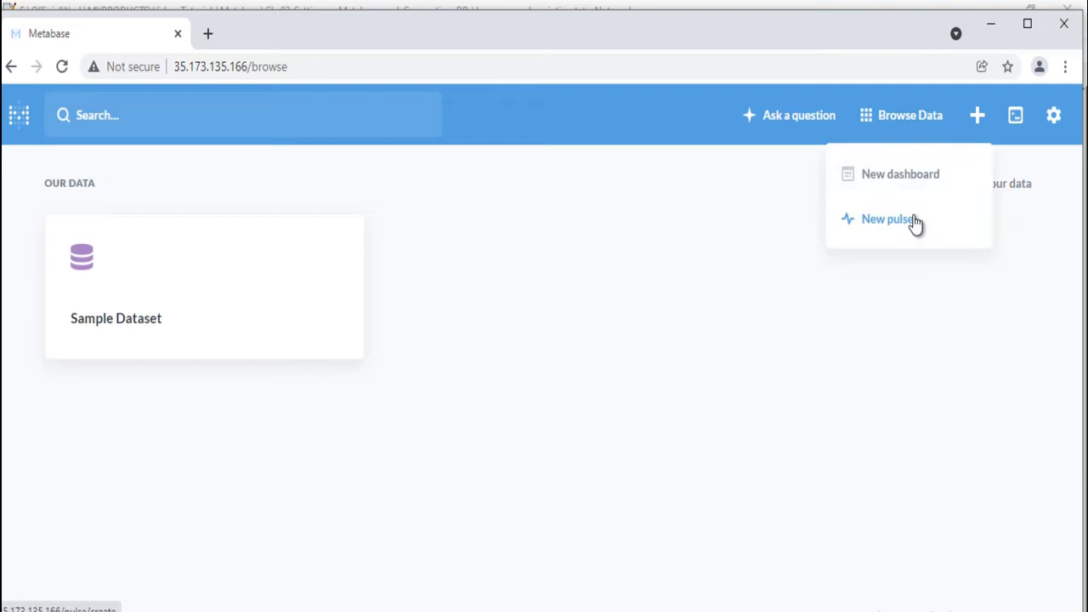
click(916, 224)
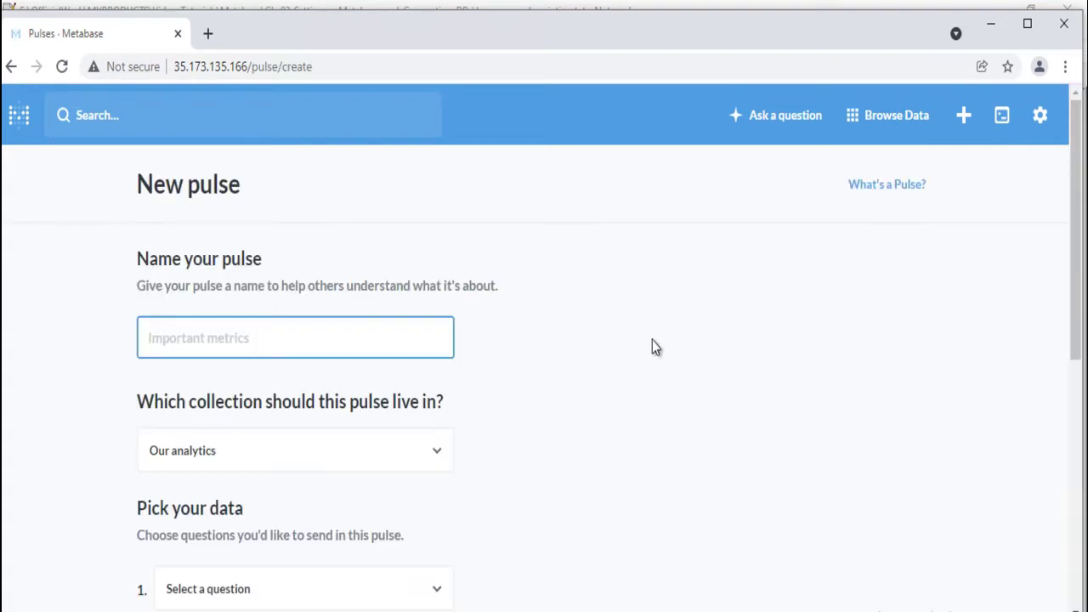
scroll(654, 345, down, 3)
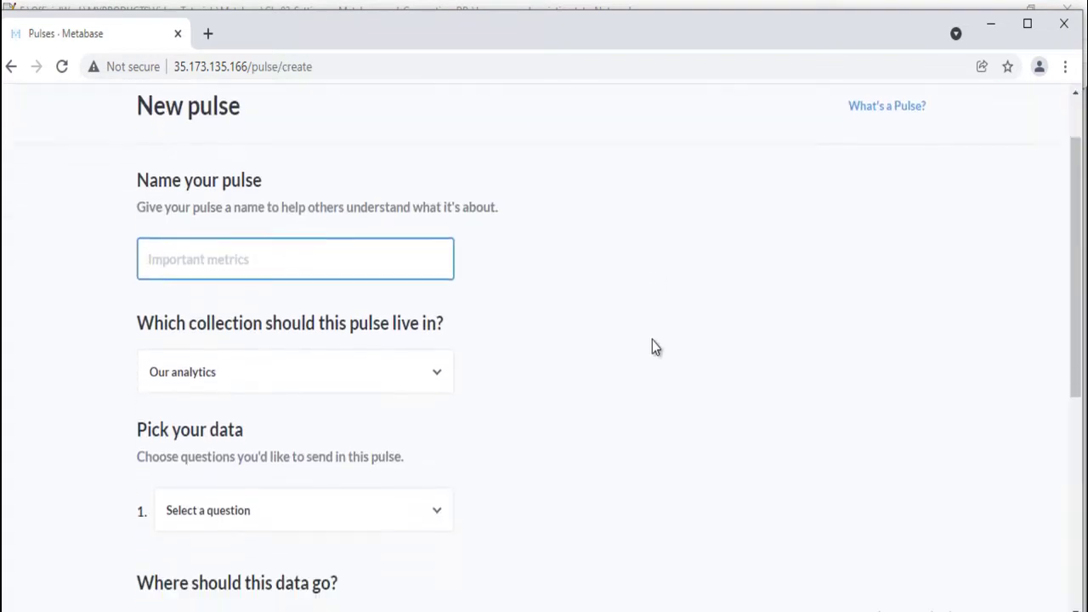
scroll(655, 345, down, 2)
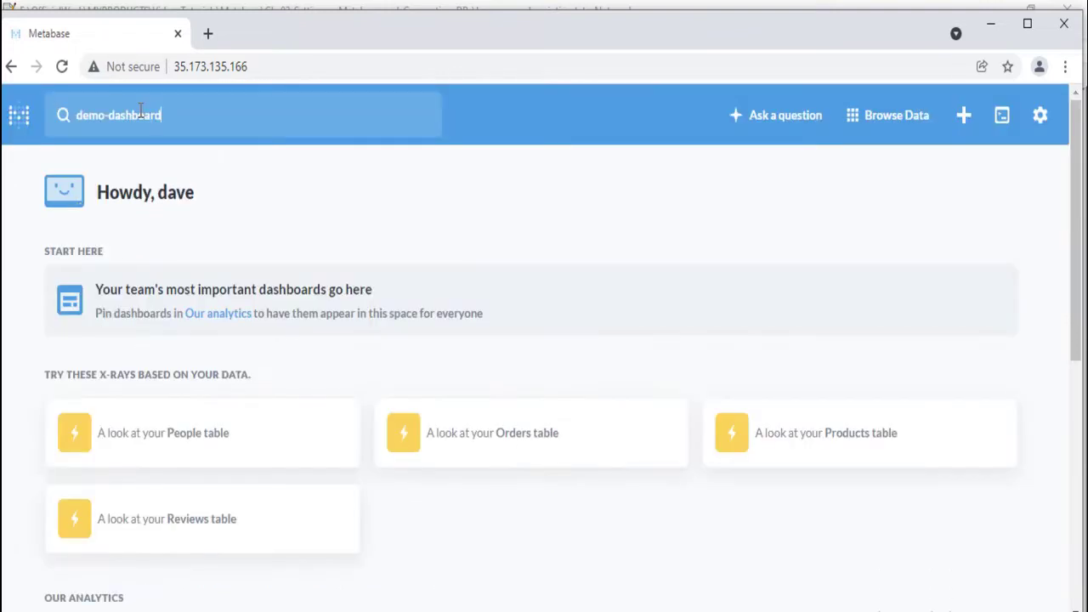
Step: Search for demo-dashboard, then start a new native SQL query
key(Return)
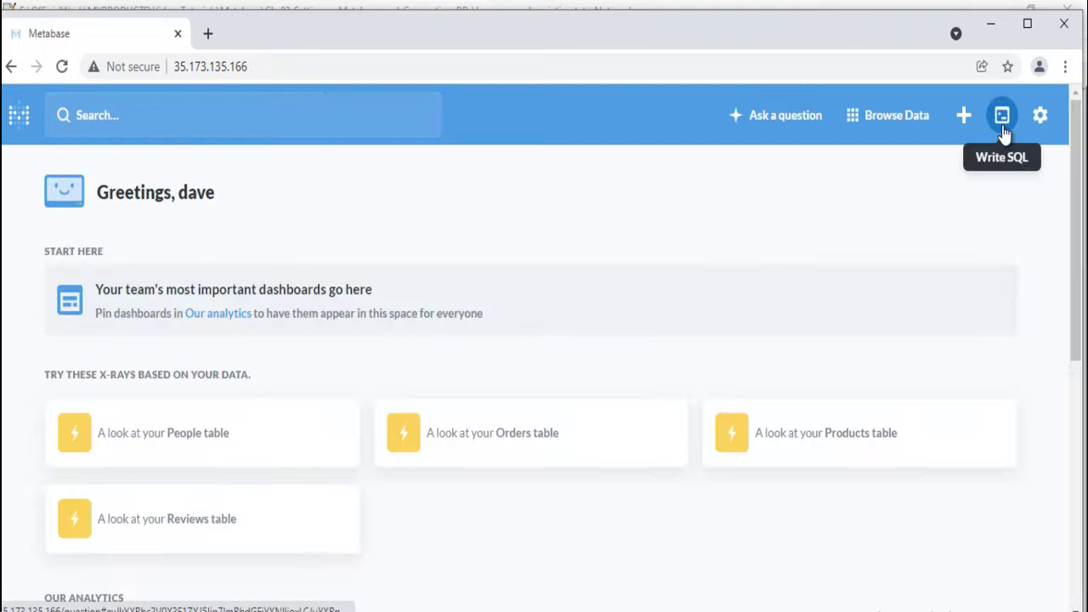
click(1002, 127)
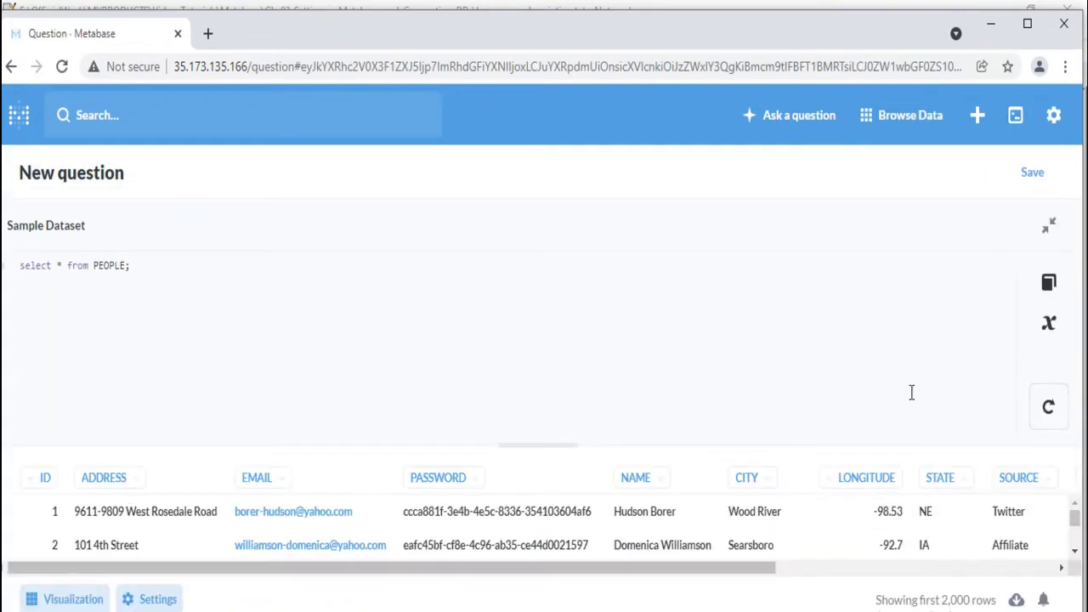
Step: Enlarge the SQL results pane, then go to the Admin panel from the gear menu
drag(551, 442, 551, 274)
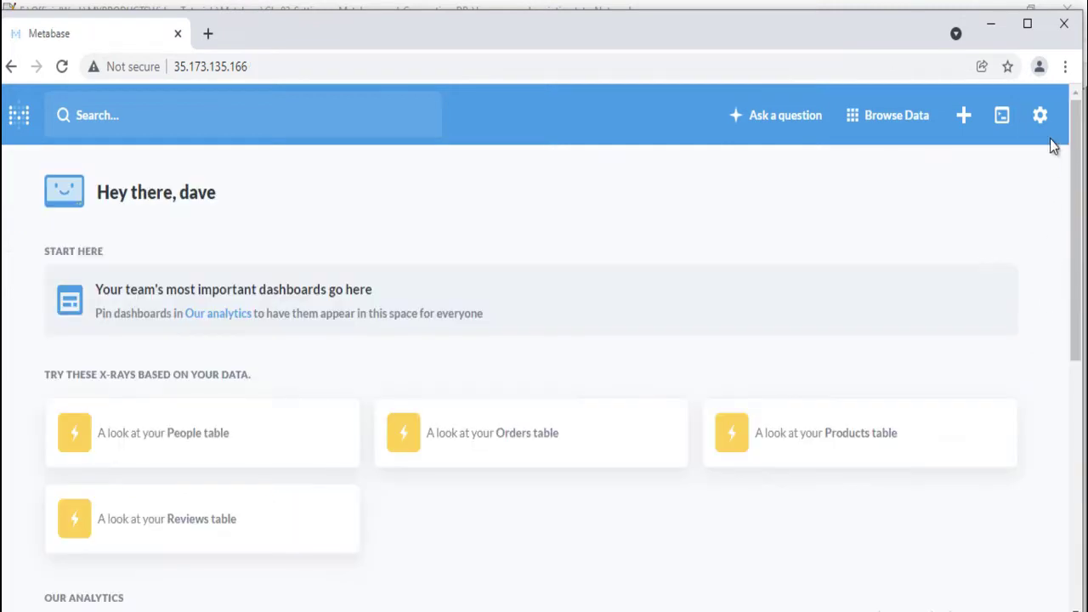
click(1041, 117)
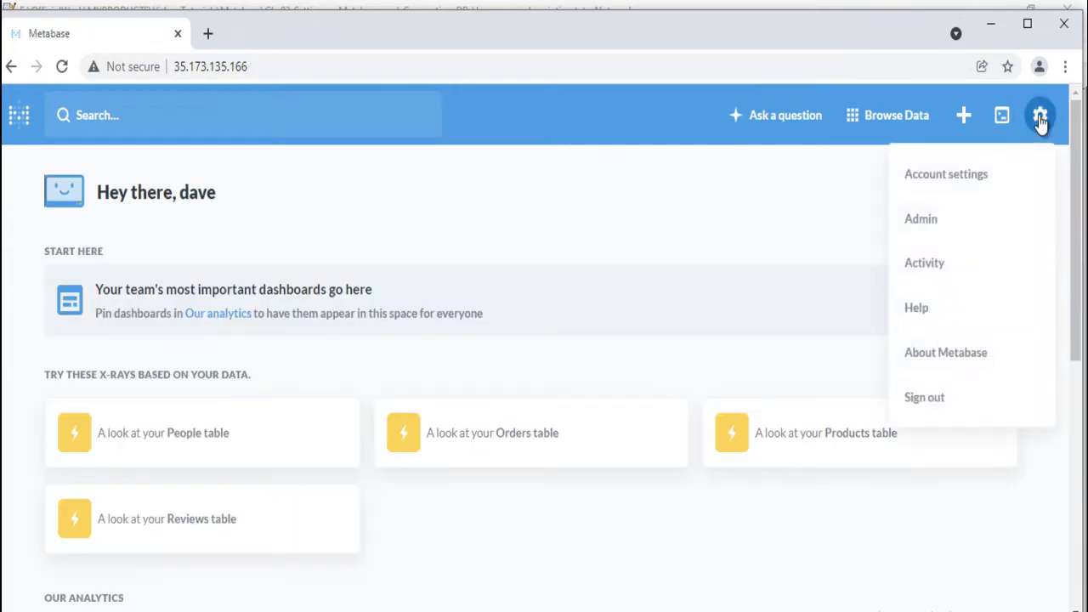
click(943, 212)
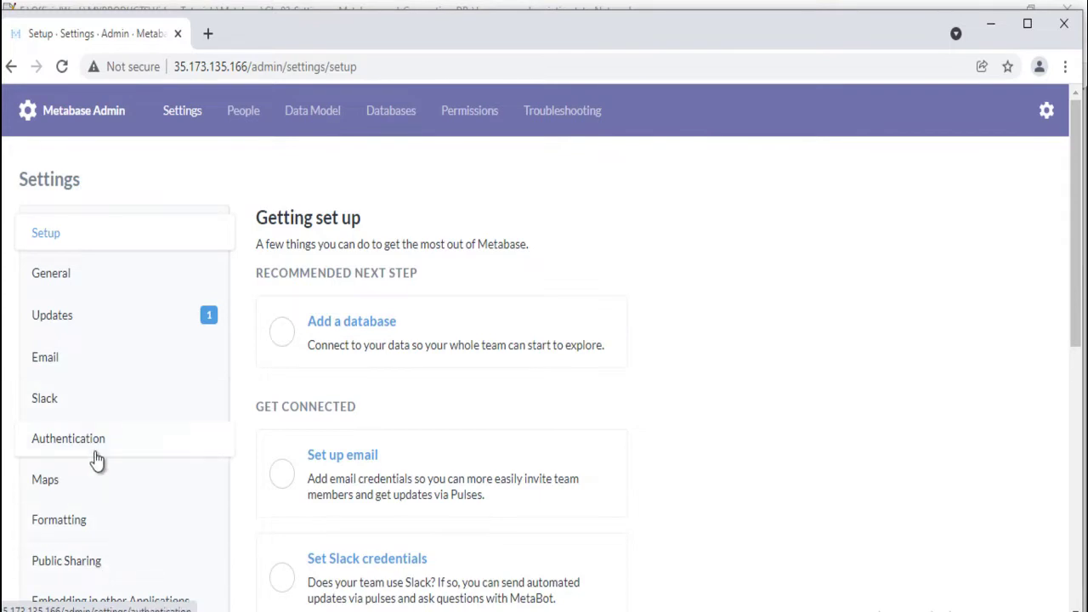
scroll(230, 501, down, 5)
scroll(188, 140, up, 5)
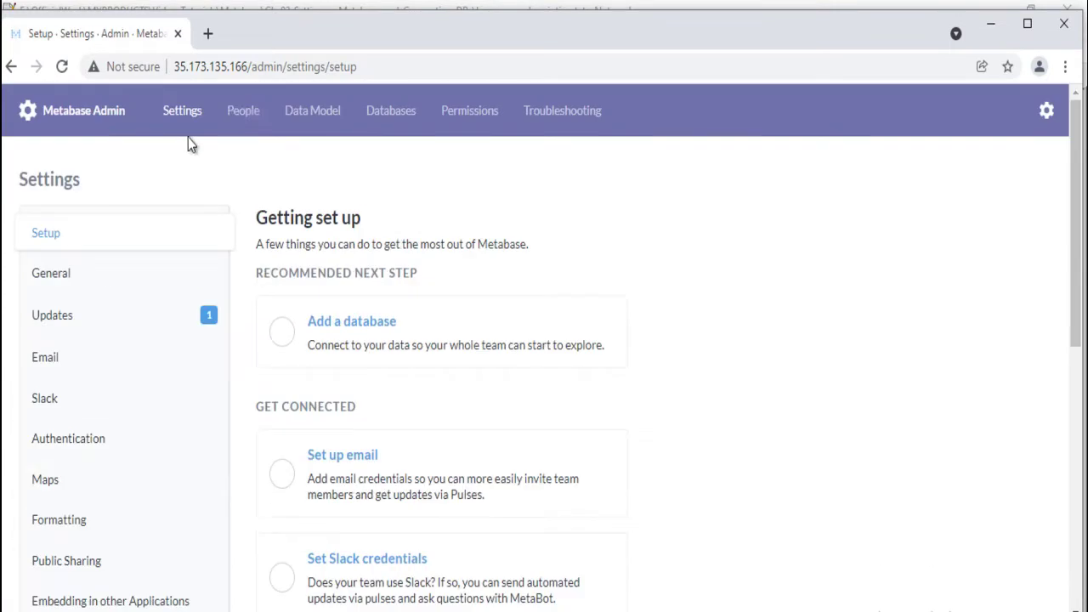
Step: Review the People list, the user Groups, and the Orders table in the Data Model
click(233, 111)
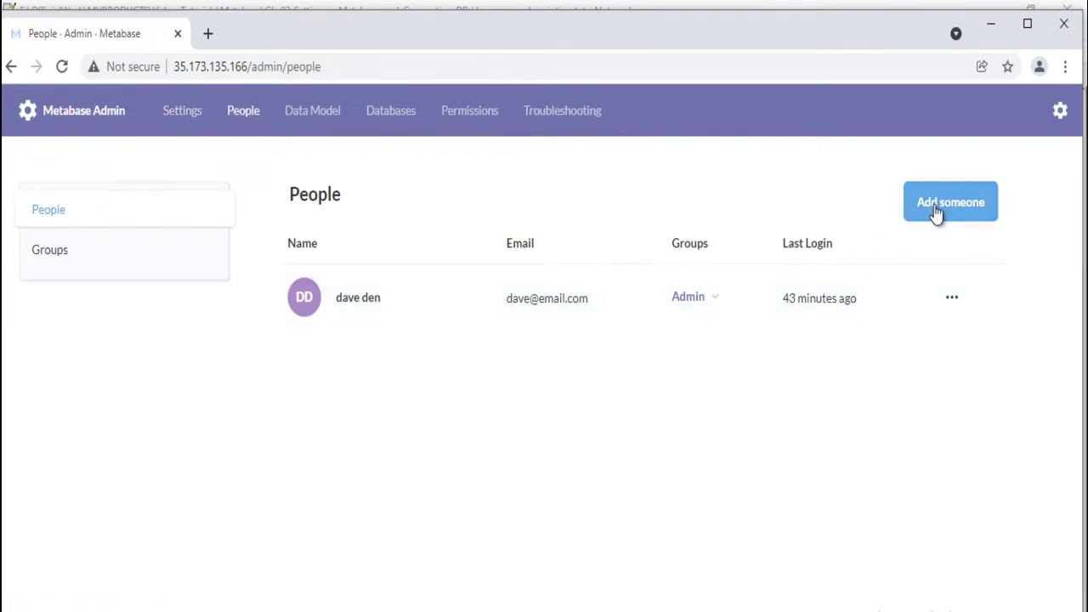
click(92, 263)
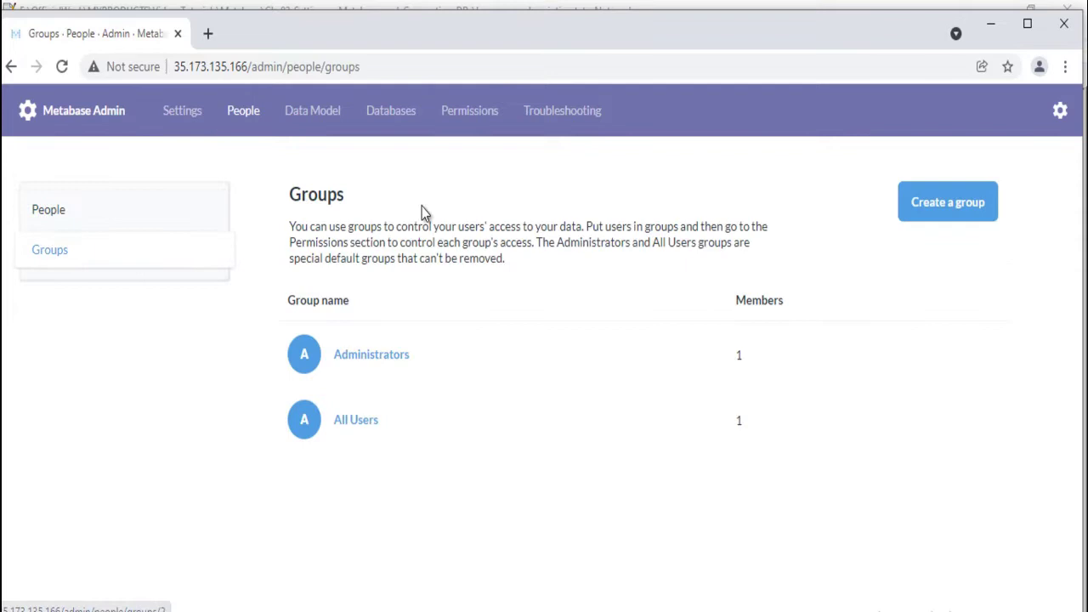
click(312, 111)
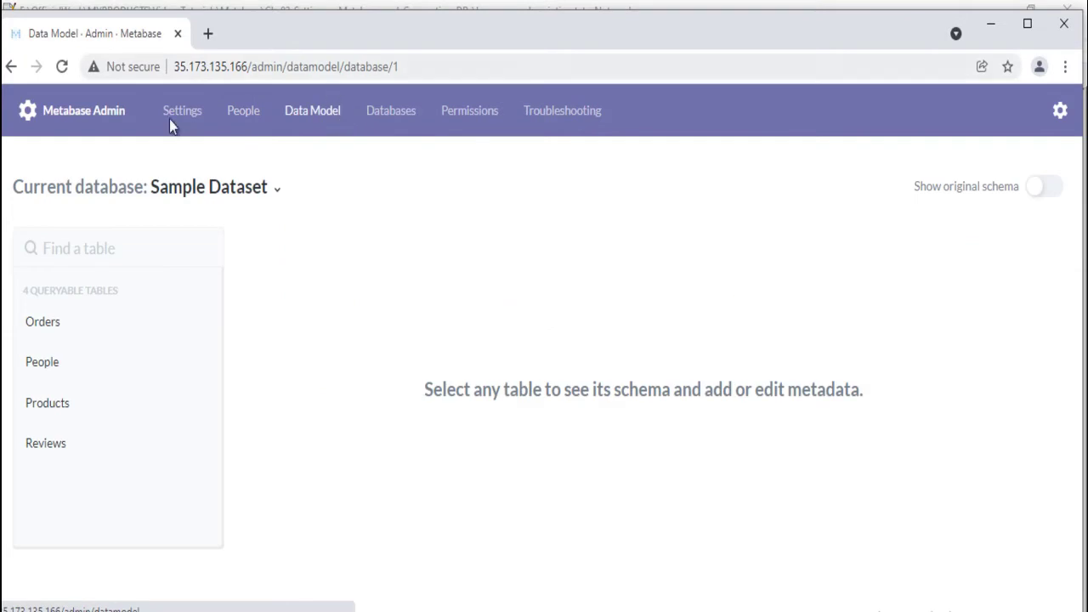
click(65, 330)
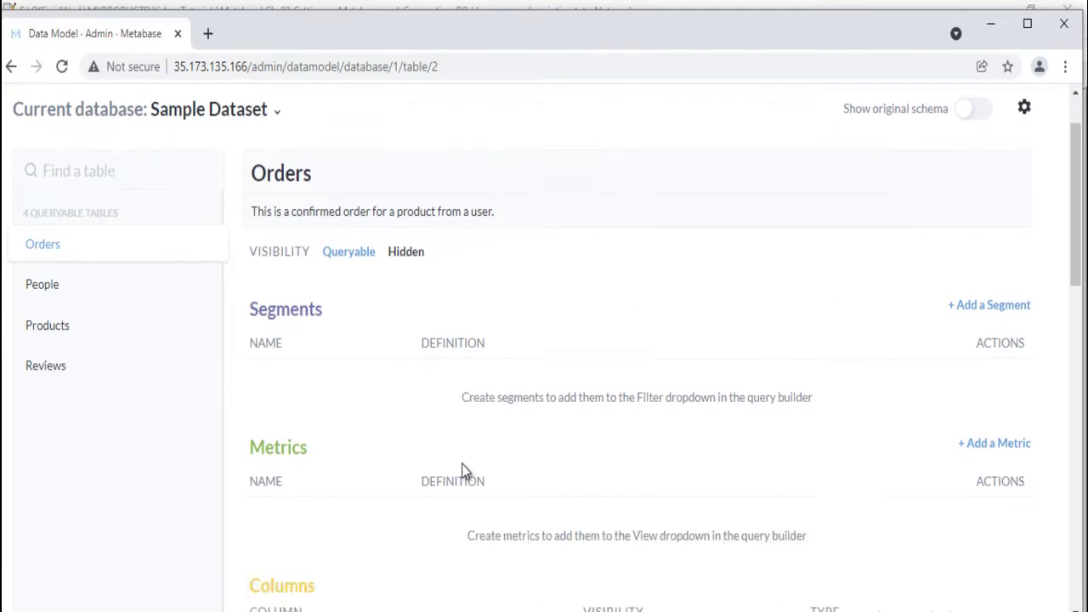
Step: Go to Databases and bring up a blank Add database form
click(390, 110)
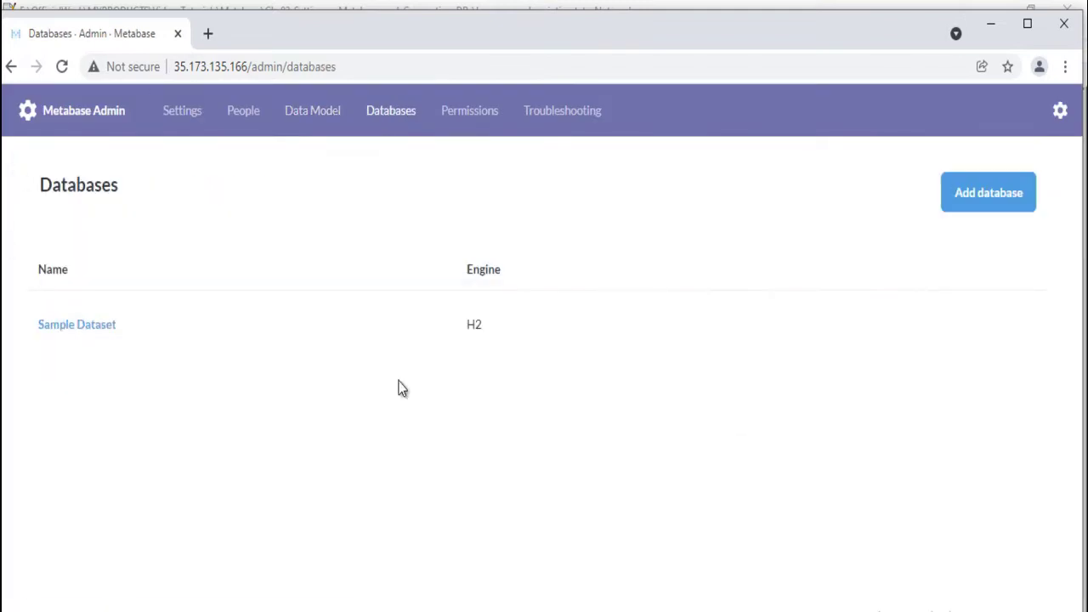
click(966, 207)
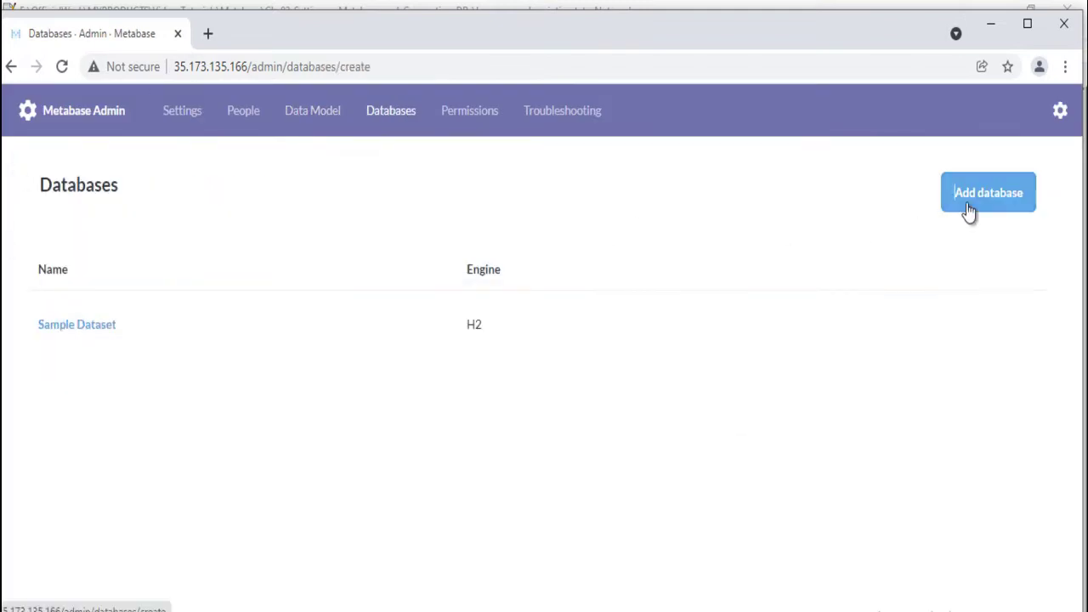
scroll(661, 327, down, 15)
scroll(262, 564, up, 15)
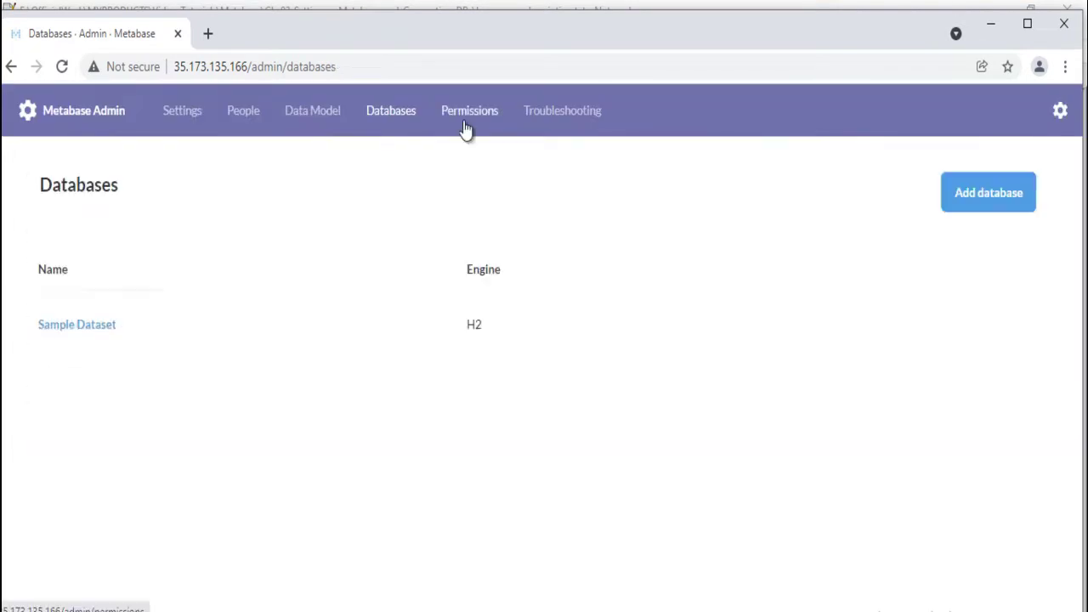
Step: Look over data and collection permissions, then exit admin to the home page
click(466, 129)
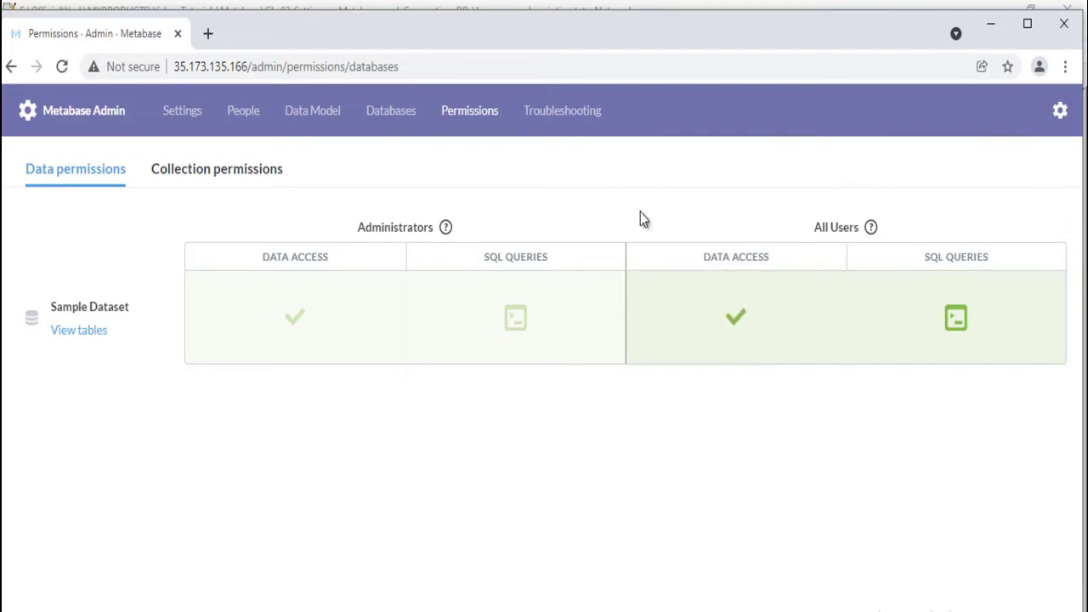
click(223, 173)
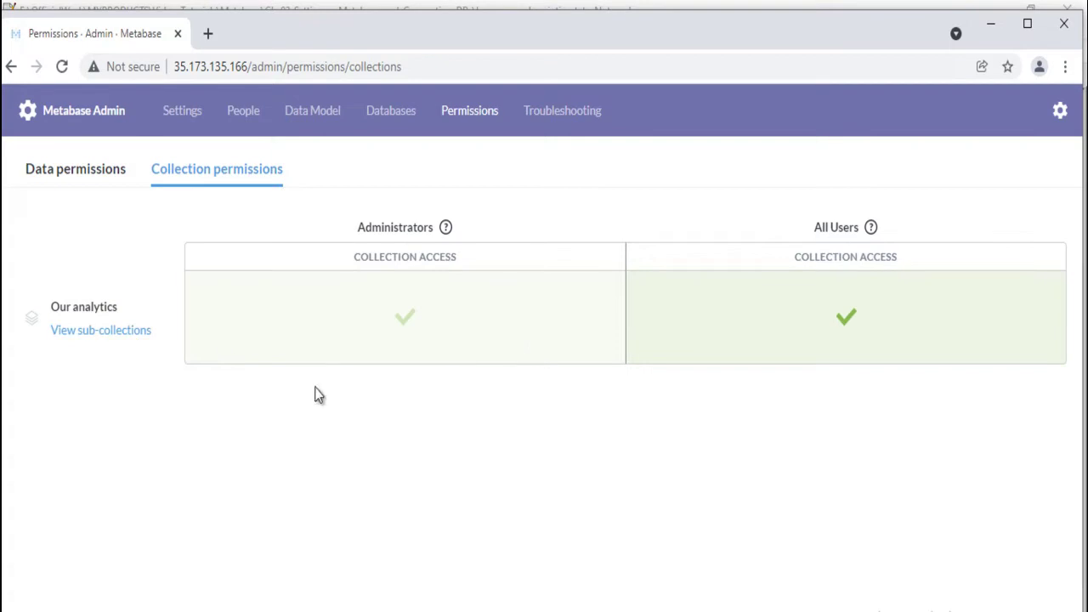
click(82, 164)
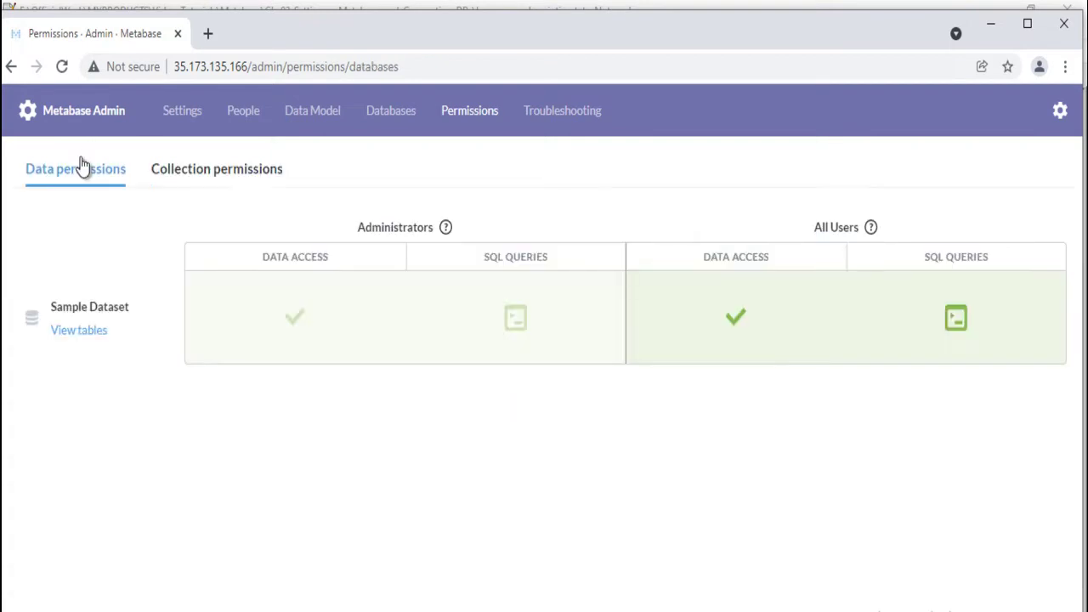
click(1060, 111)
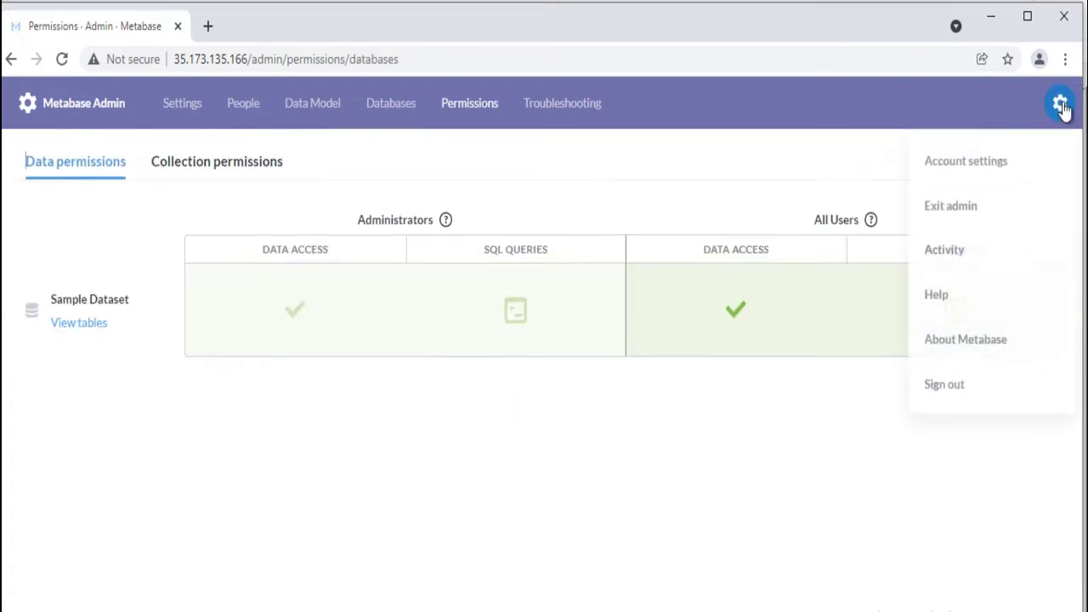
click(955, 209)
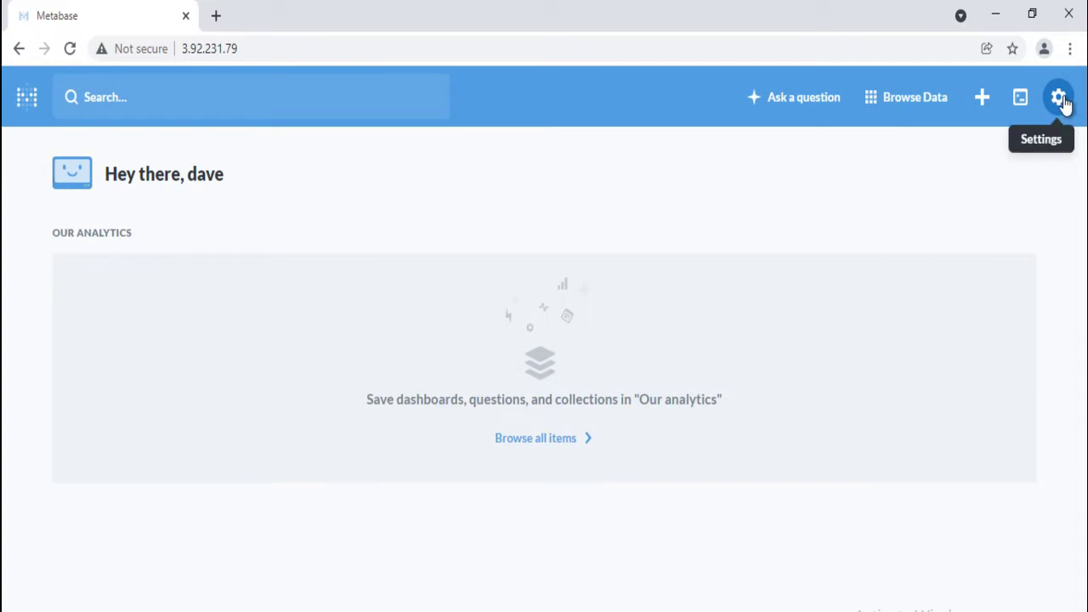
Step: Re-enter Admin and bring up a blank Add database form, with PostgreSQL preselected, from Databases
click(1059, 97)
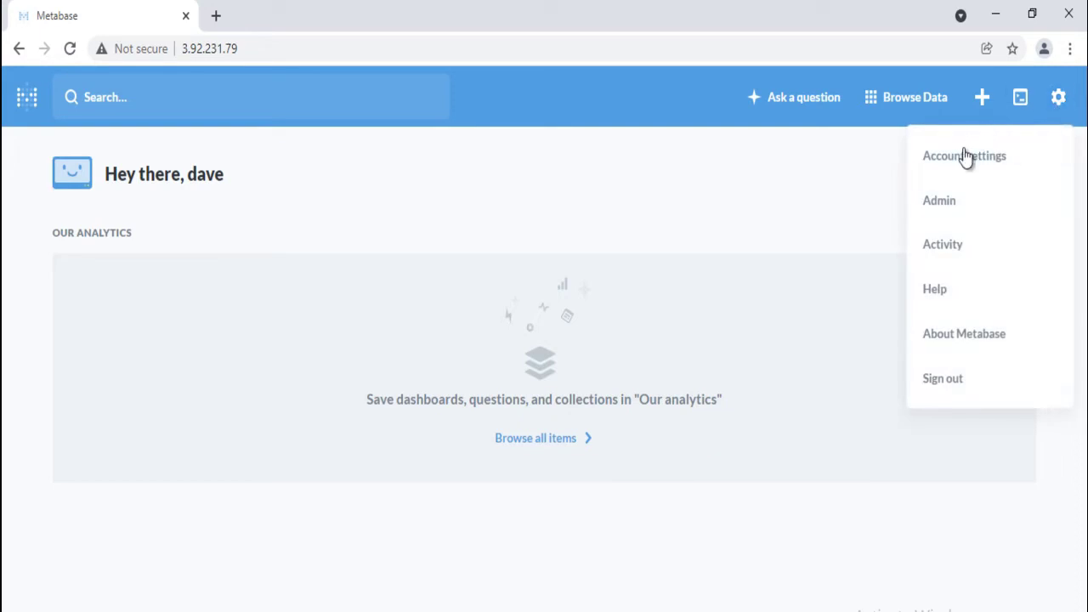
click(953, 204)
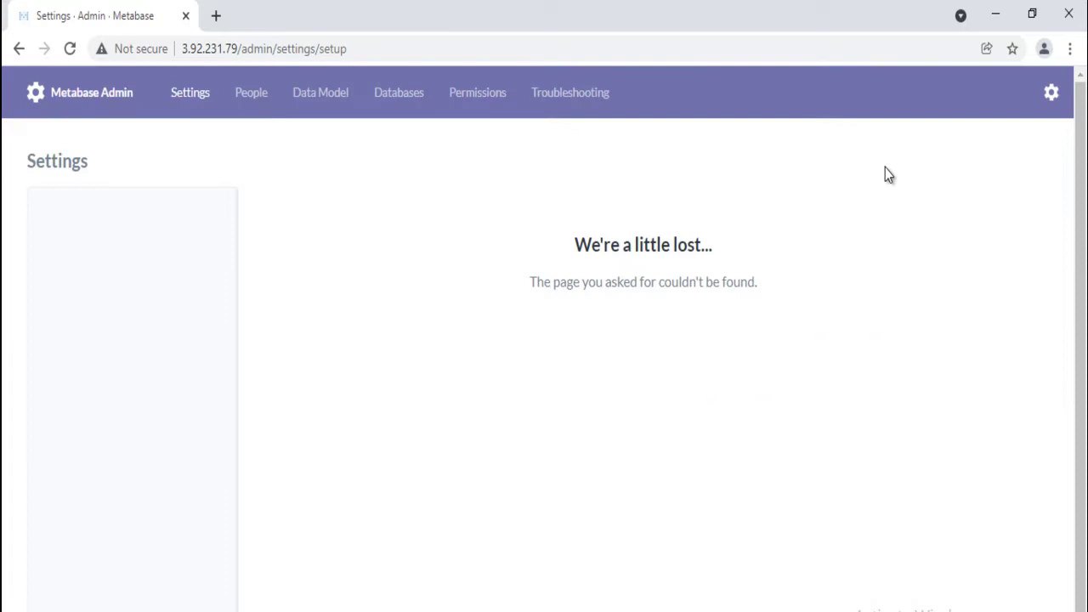
click(405, 107)
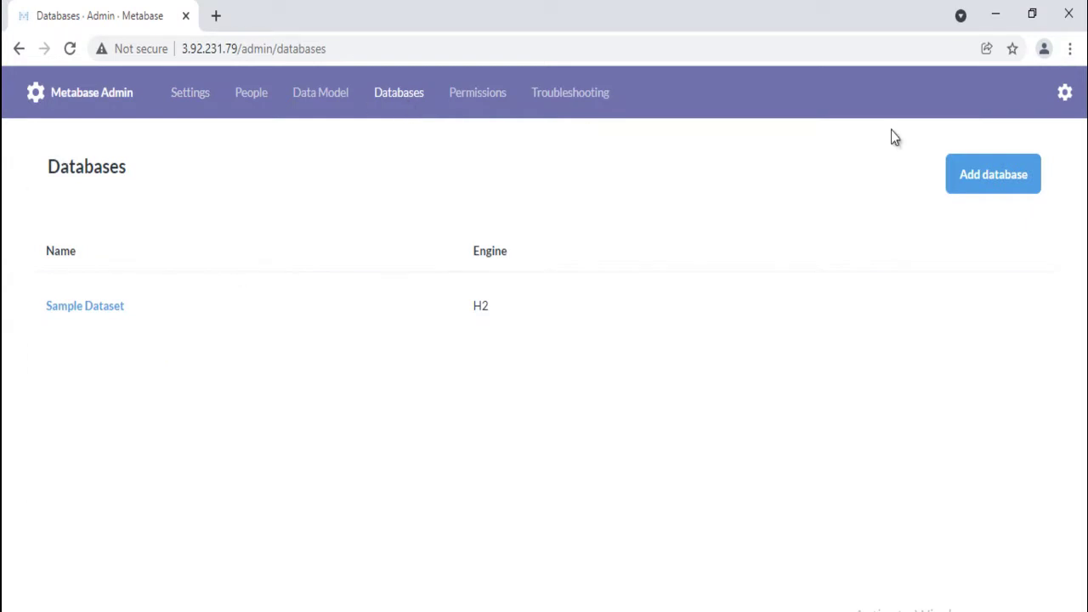
click(1017, 186)
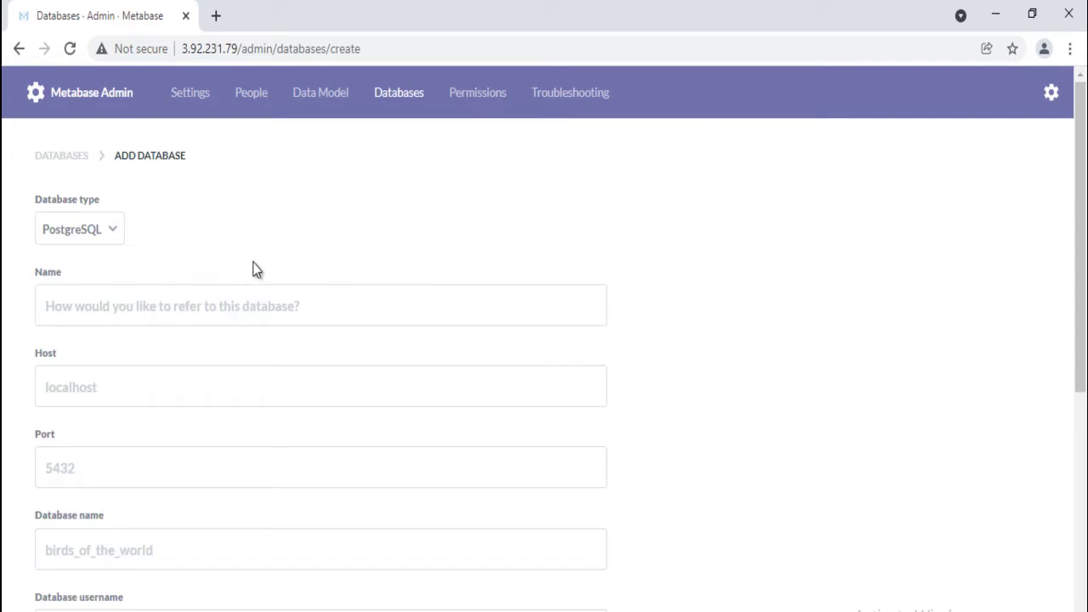
scroll(728, 306, down, 7)
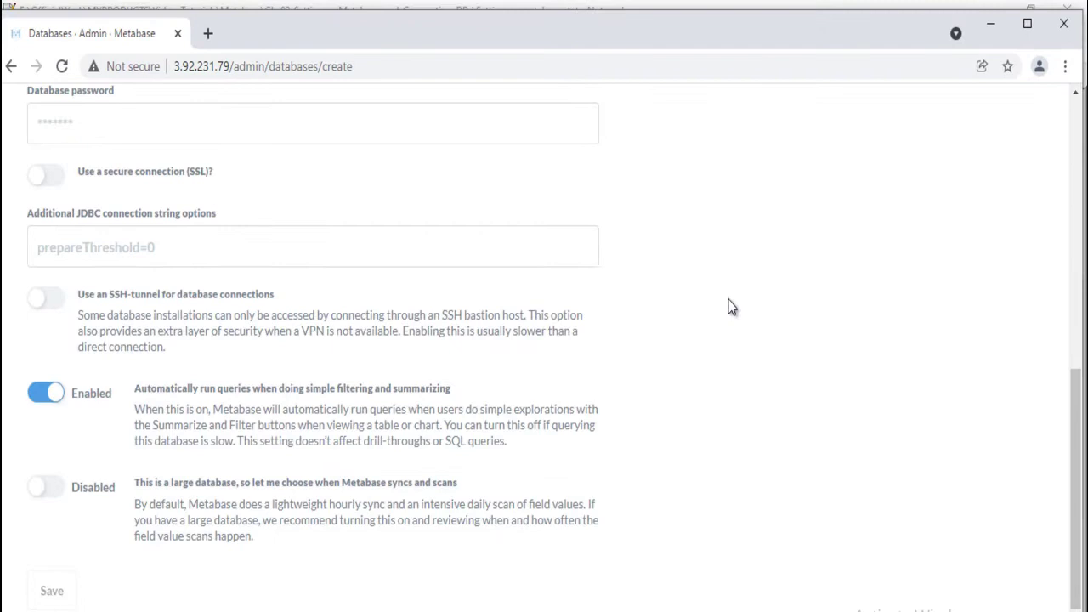
Step: Turn on the large-database option for Sample Dataset and save the connection
click(11, 66)
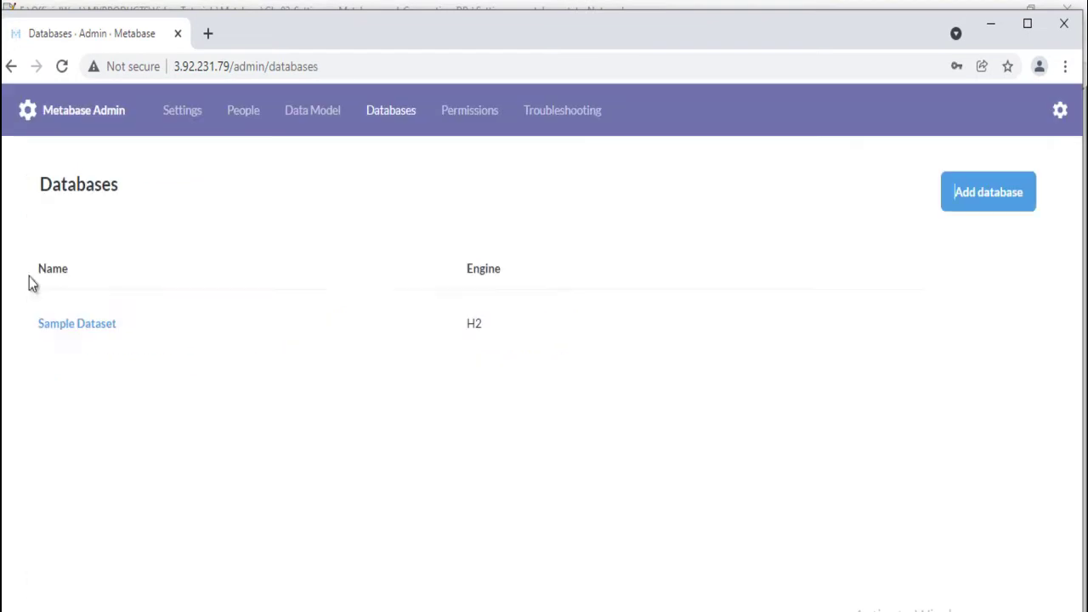
click(340, 304)
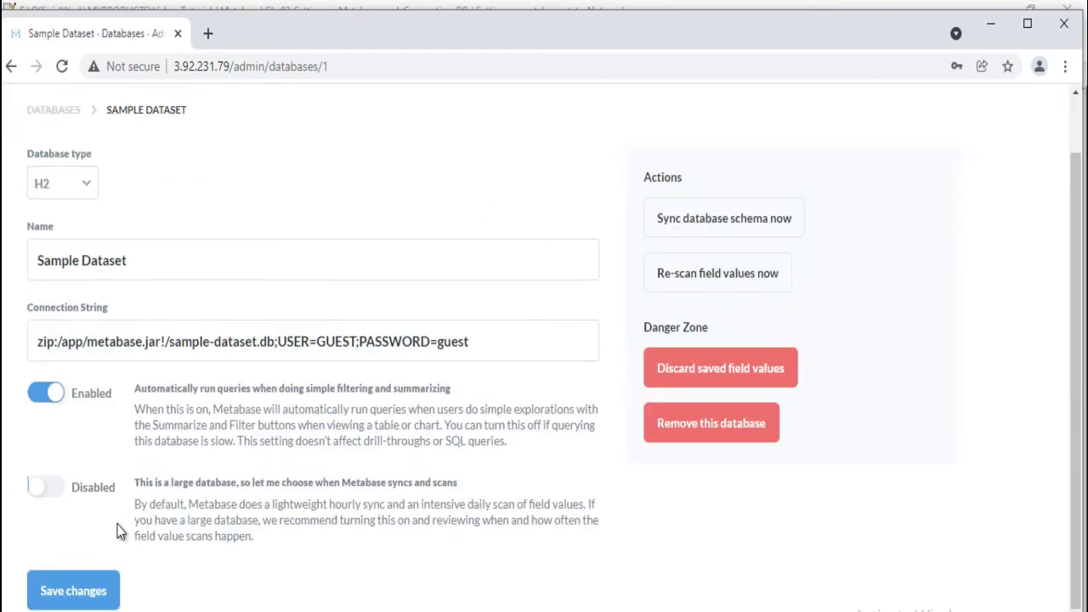
click(52, 491)
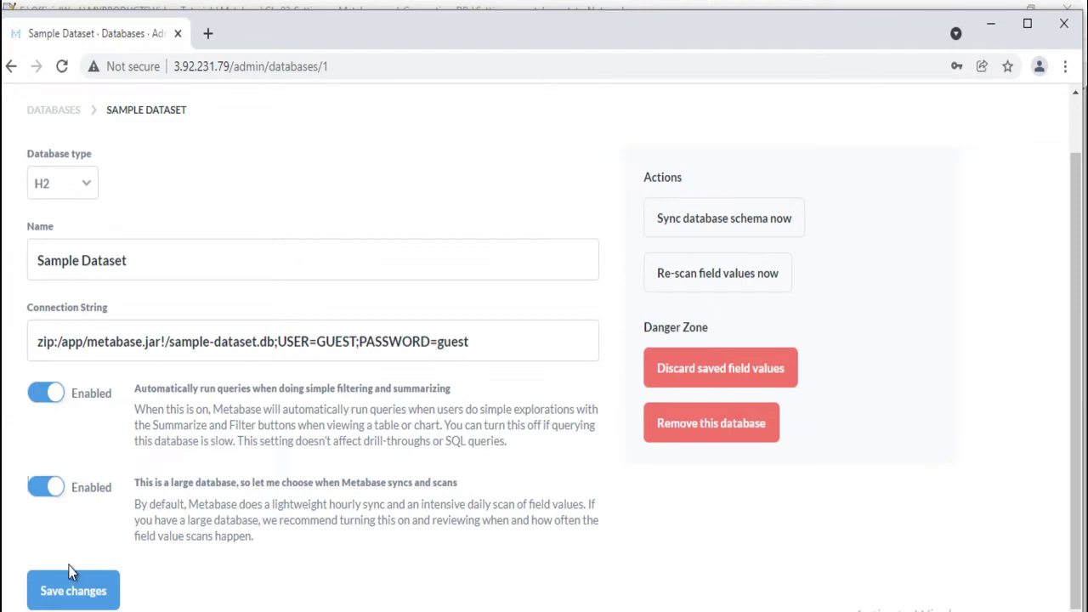
click(68, 593)
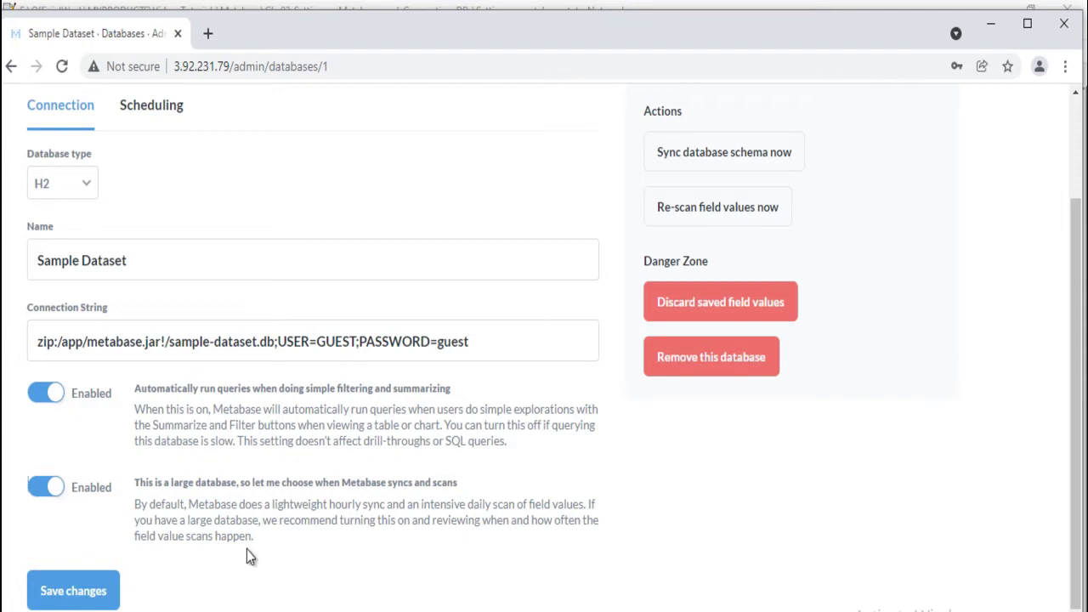
scroll(247, 549, up, 2)
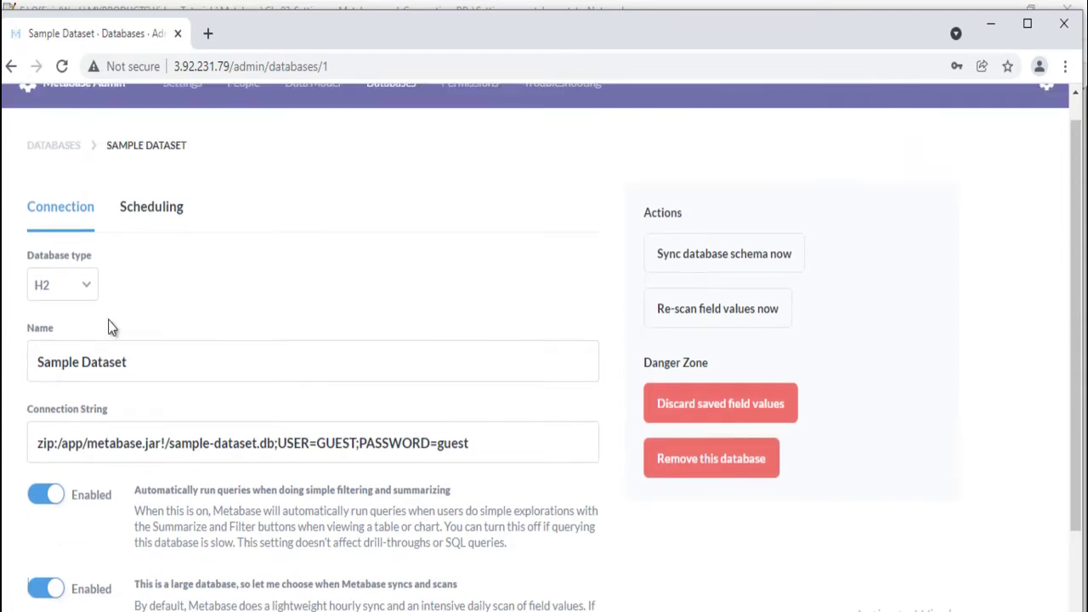
Step: On Sample Dataset's Scheduling settings, keep the schema sync at Hourly
click(156, 215)
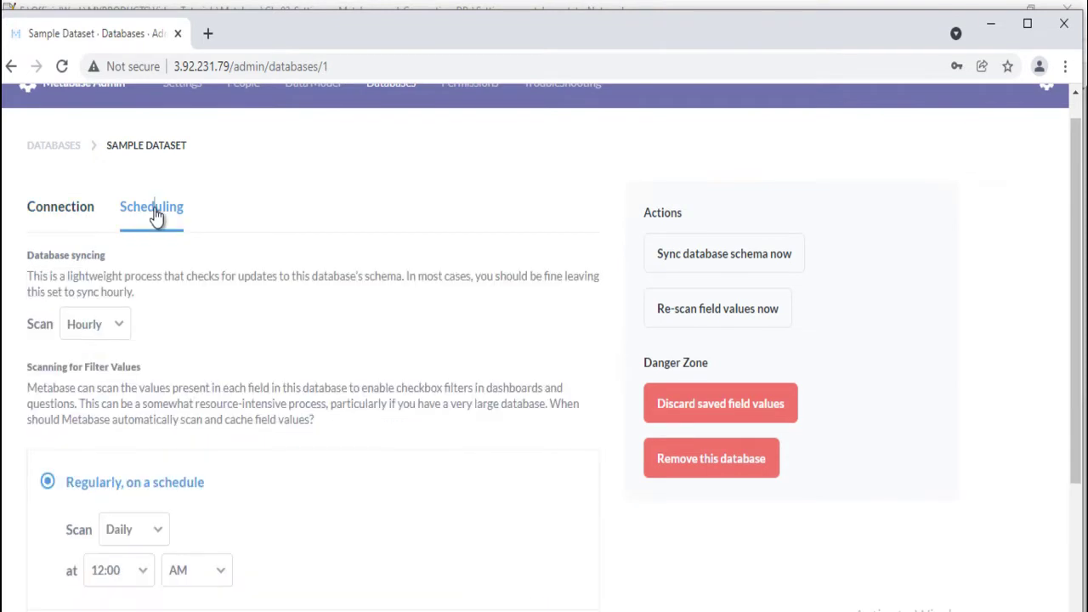
click(120, 327)
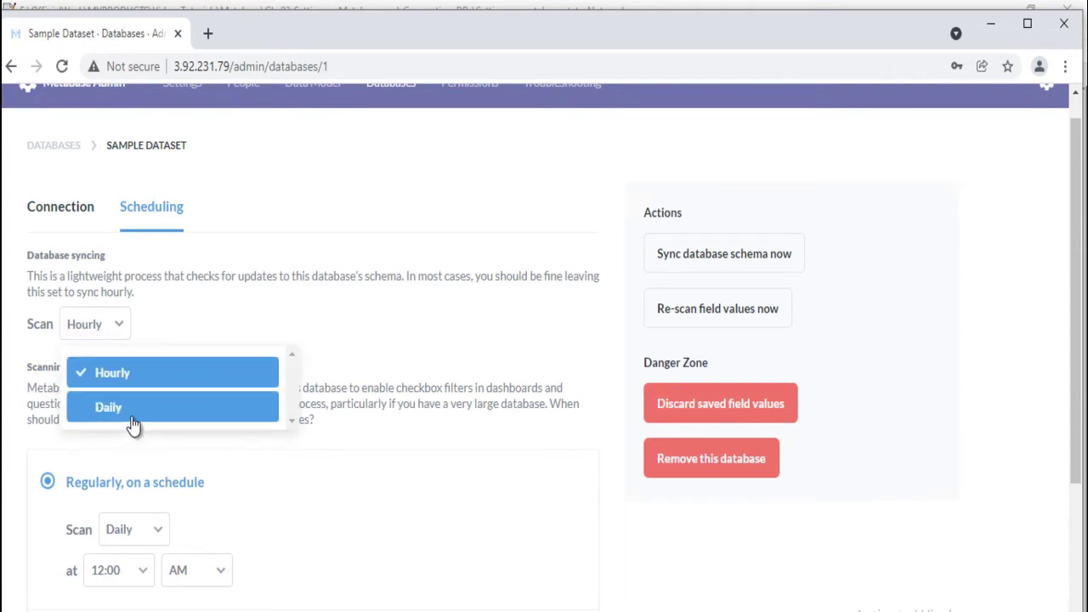
click(179, 320)
scroll(177, 320, down, 2)
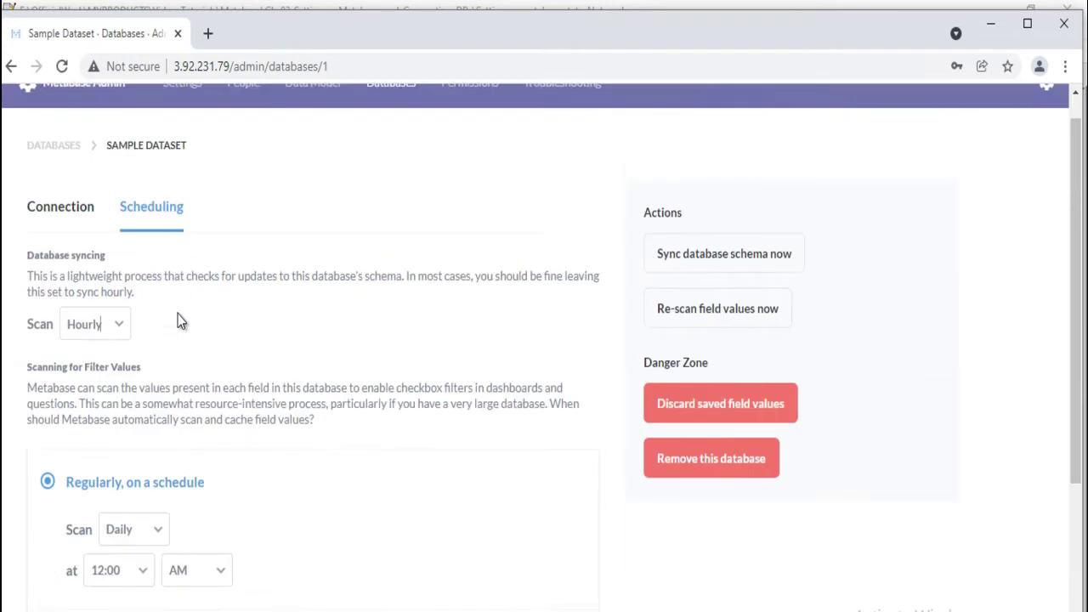
scroll(178, 320, down, 2)
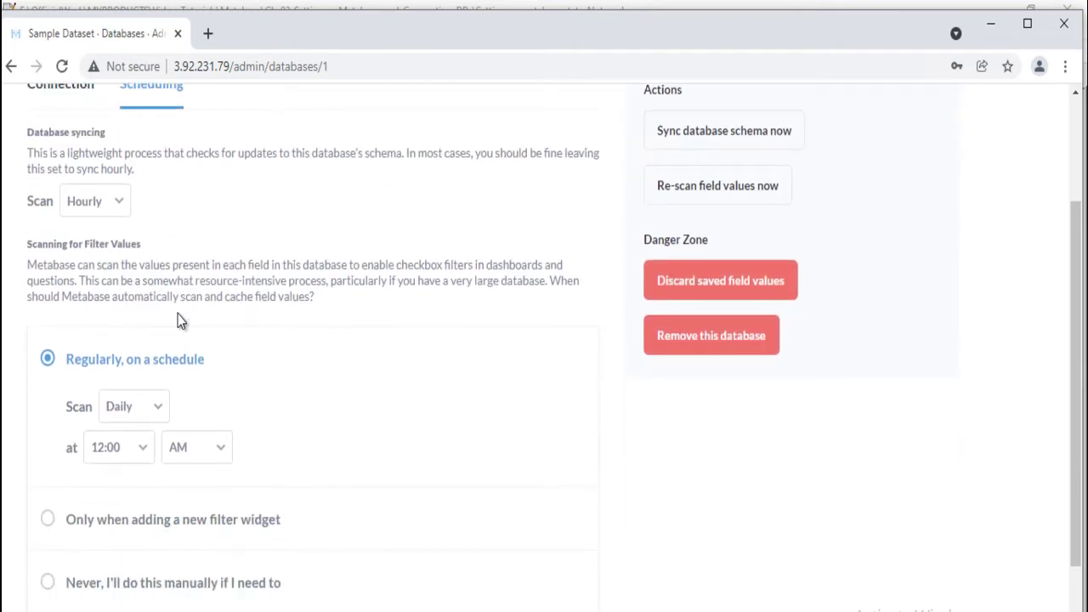
scroll(177, 321, down, 1)
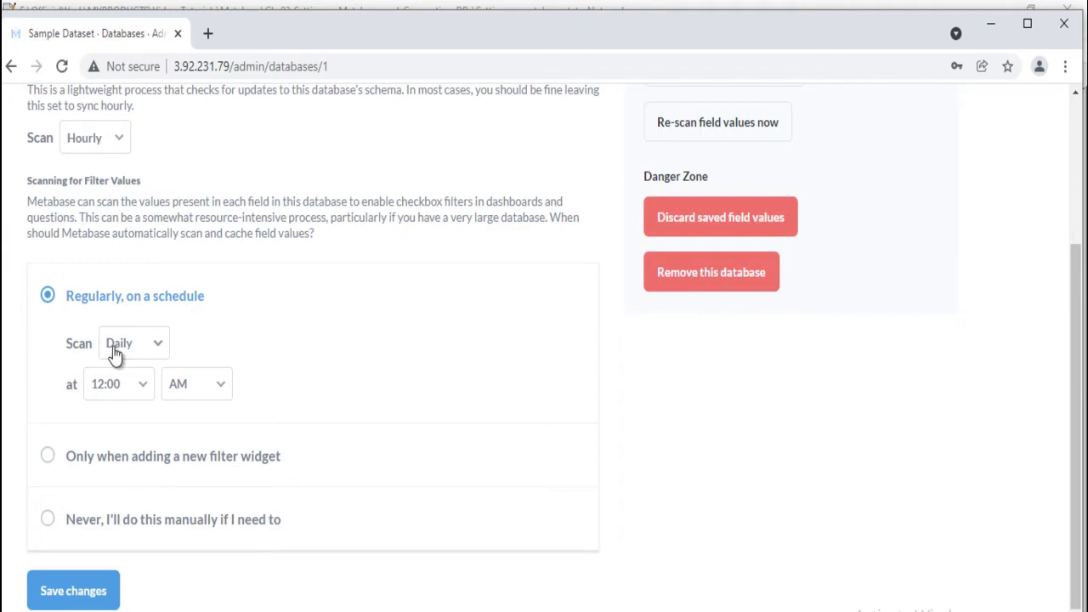
Step: Set field value scanning to 'Never, I'll do this manually', save, and sync the schema now
click(164, 357)
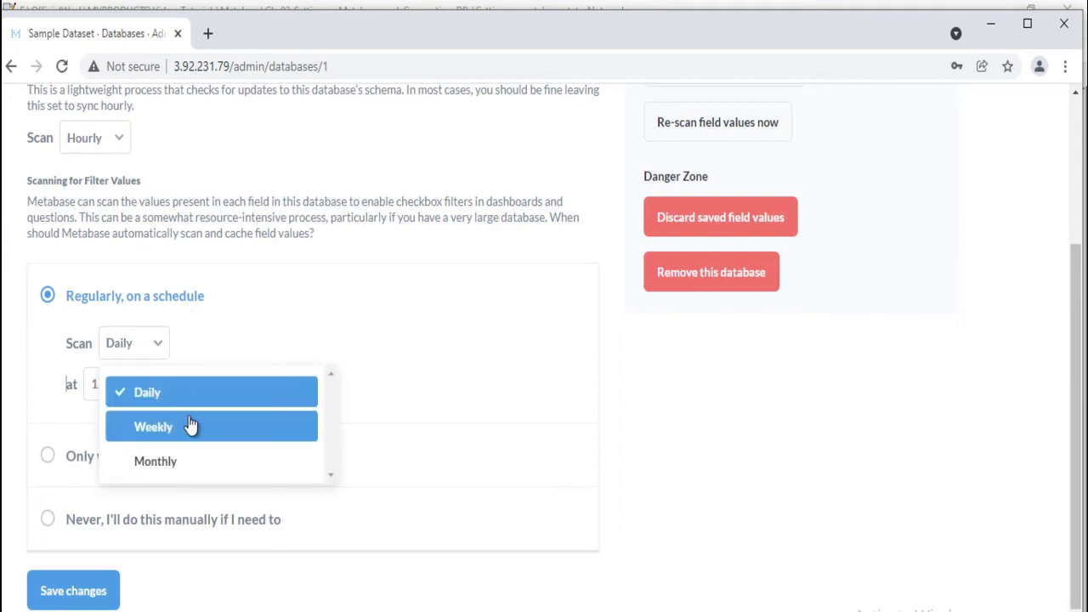
click(193, 460)
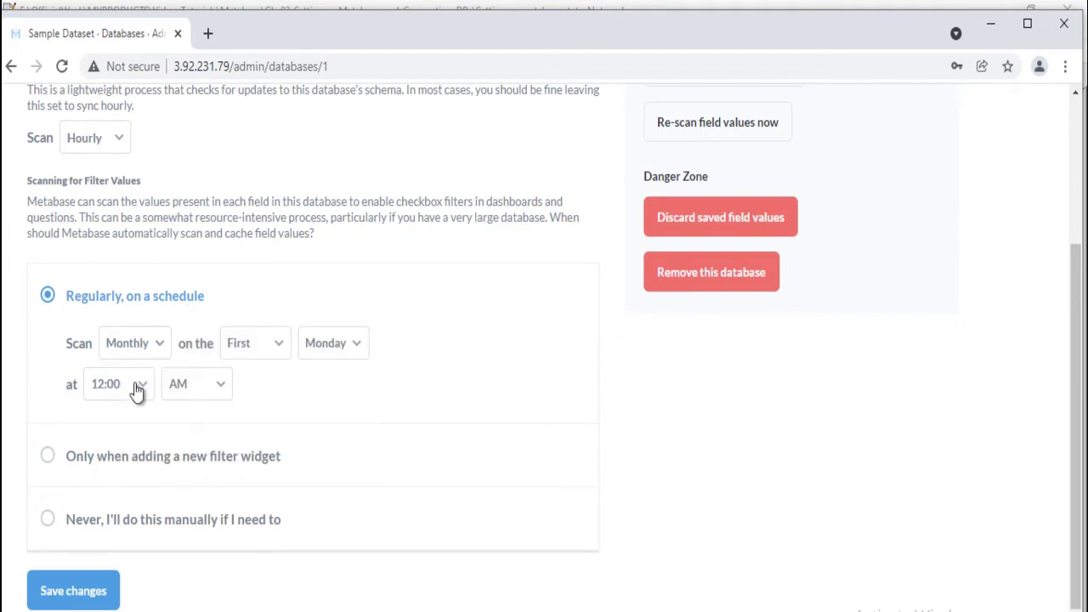
click(103, 456)
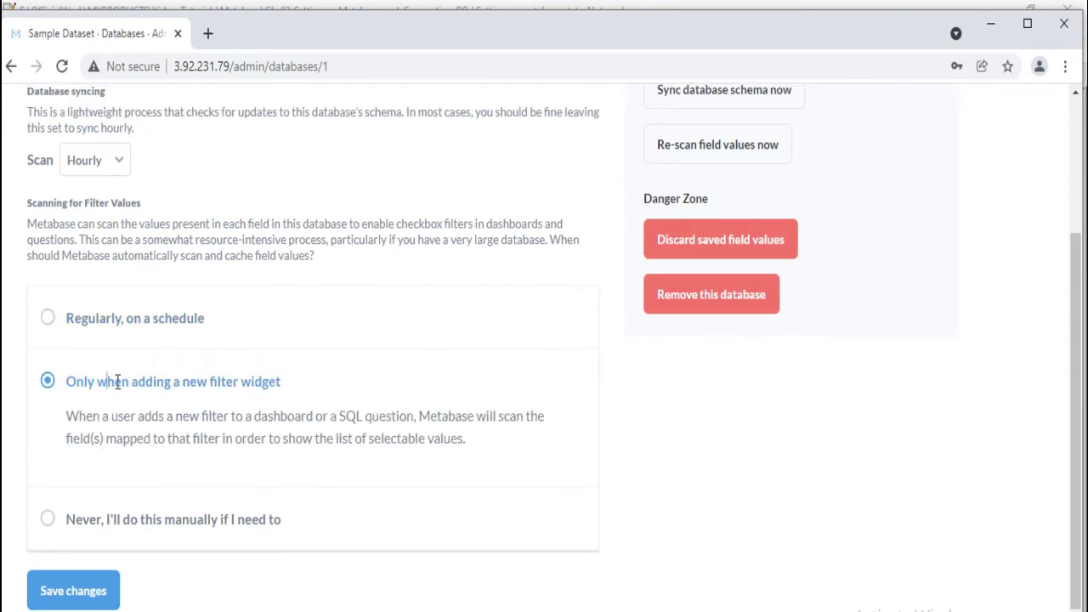
click(51, 521)
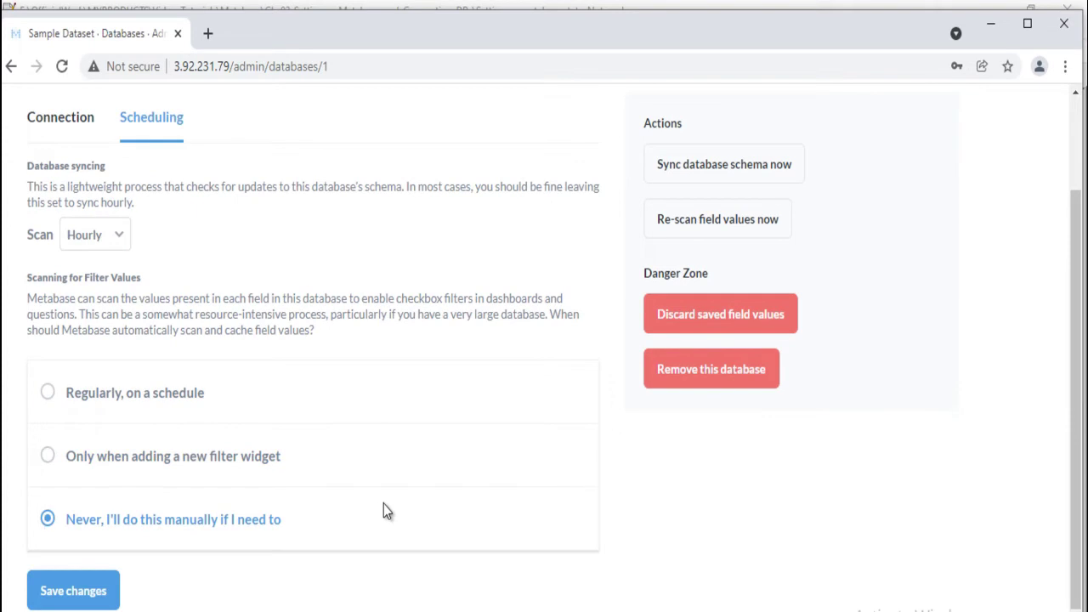
click(105, 591)
click(343, 306)
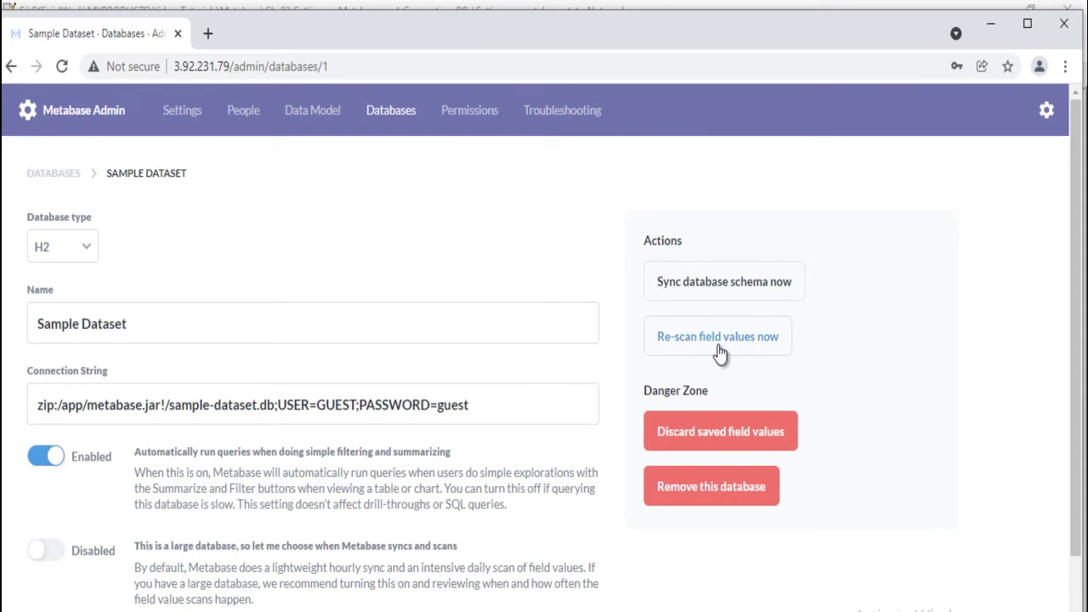
click(727, 289)
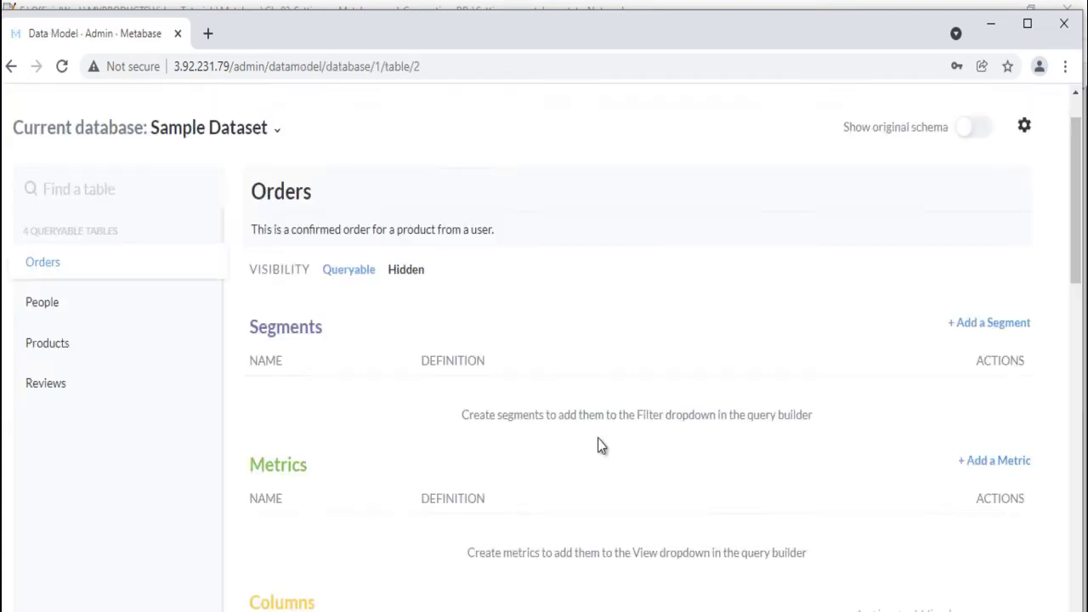
Step: Scroll through the Orders columns and inspect the User ID field's detailed settings
scroll(597, 438, down, 9)
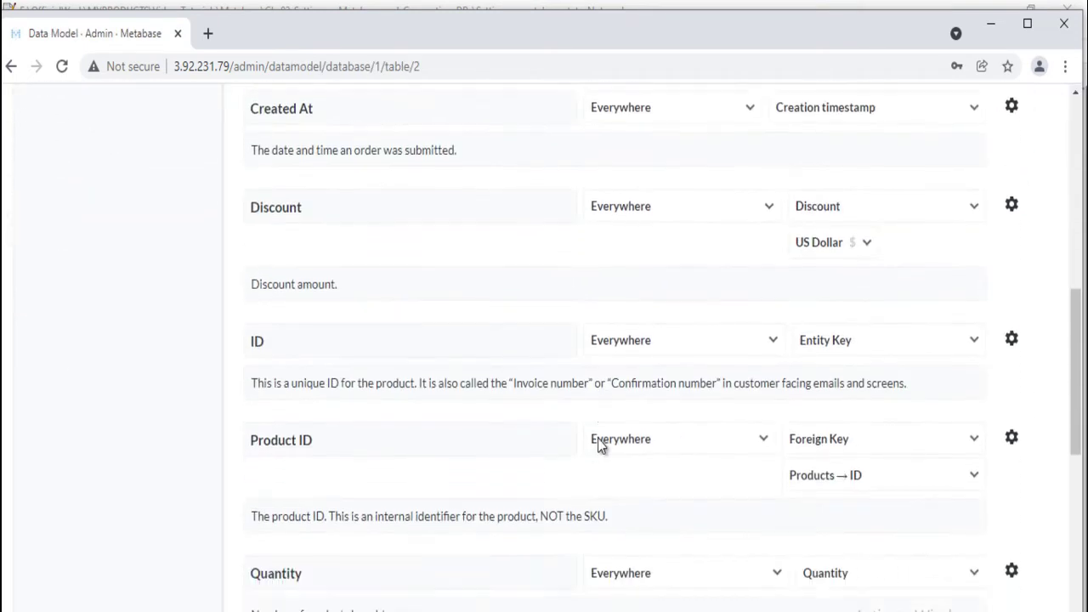
scroll(598, 438, down, 3)
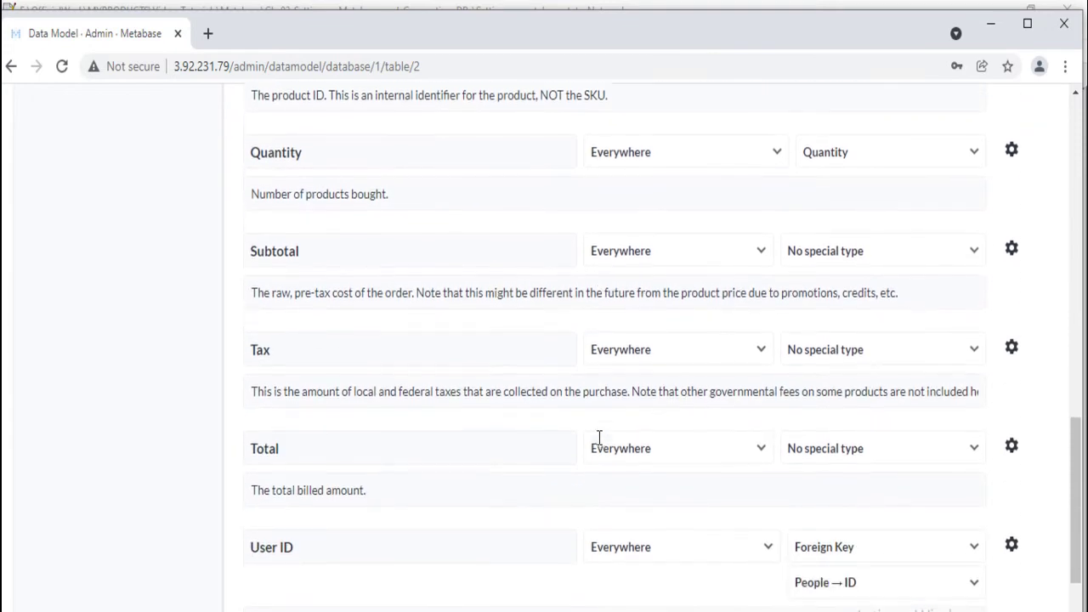
scroll(599, 438, down, 1)
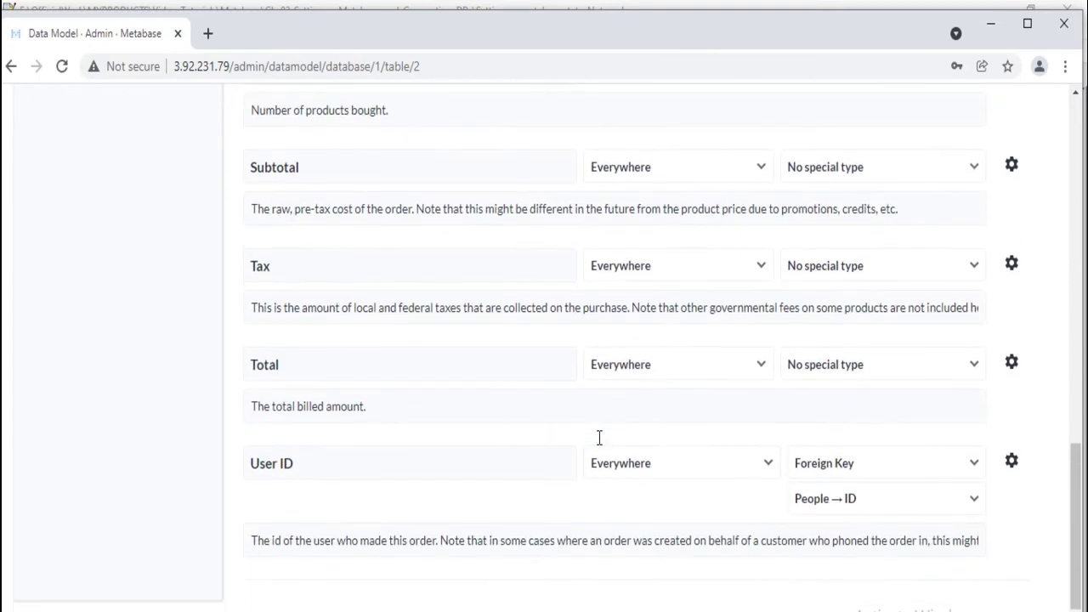
click(1011, 461)
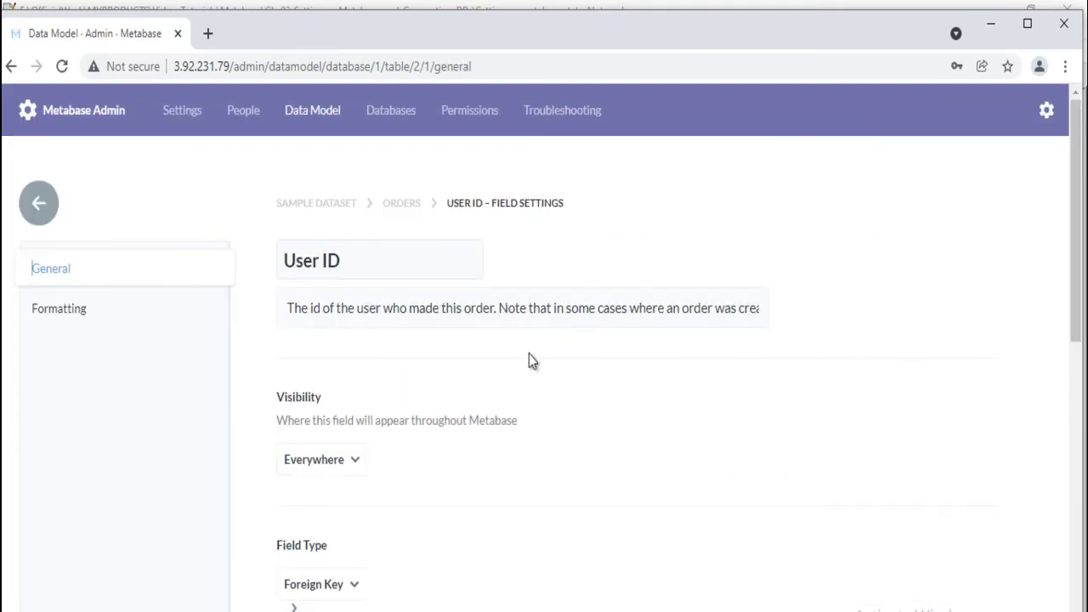
Step: Reopen the Orders table in the Sample Dataset data model
click(390, 109)
click(319, 119)
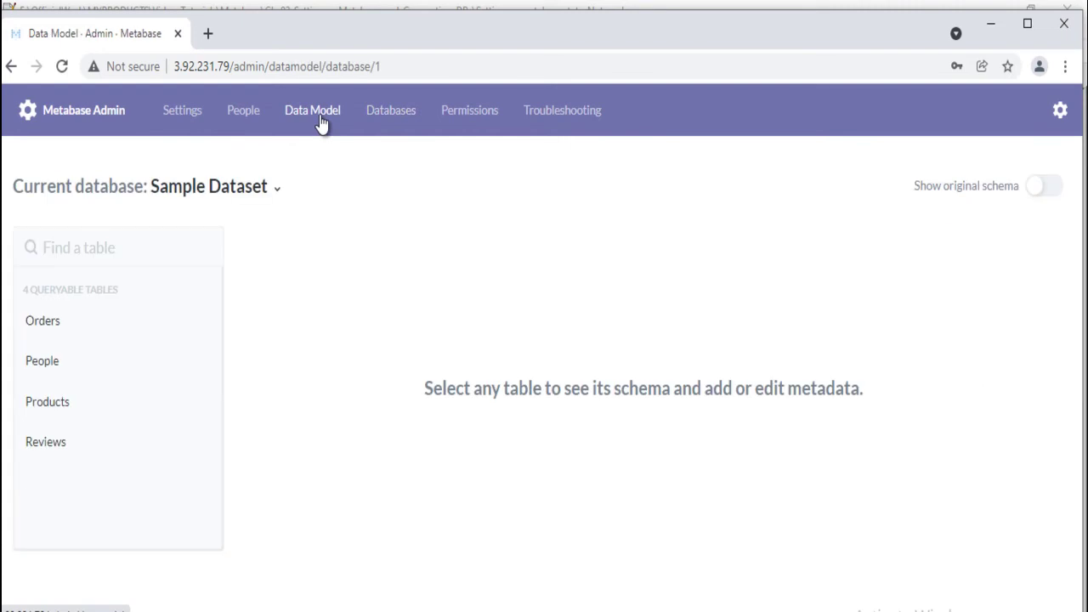
click(59, 330)
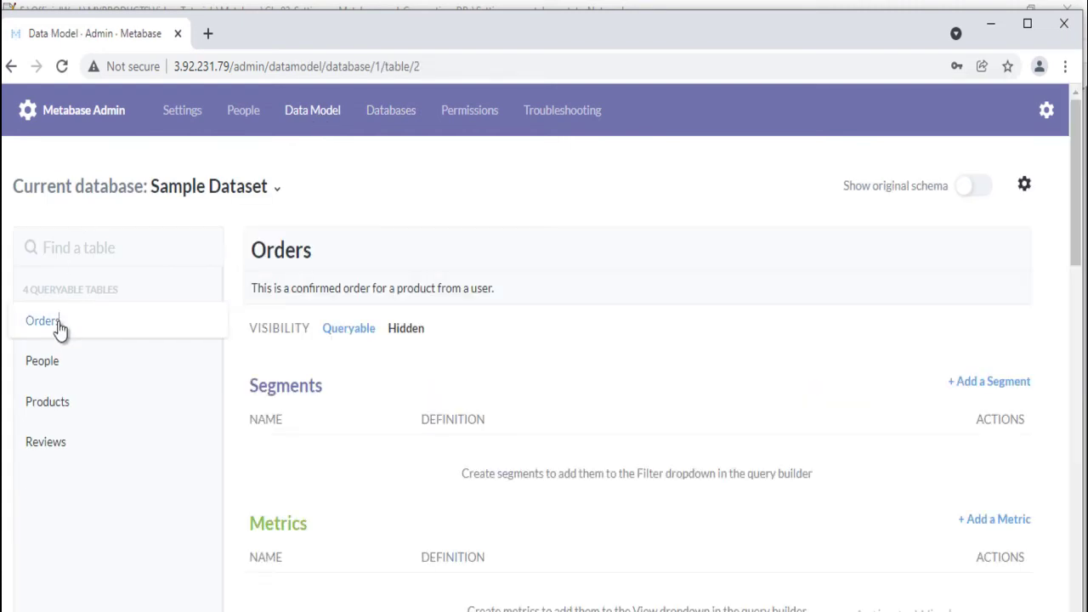